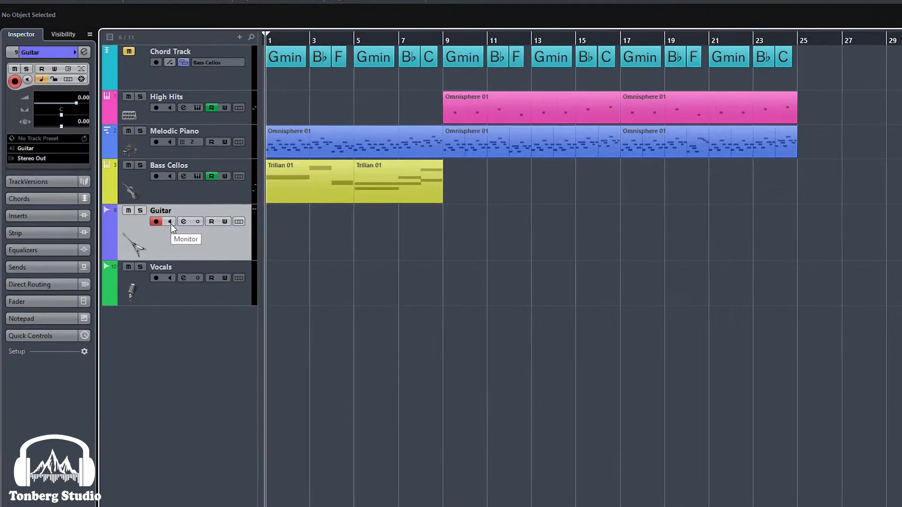
Turn on input monitoring for the Guitar track and load the Tuner plug-in in its first insert slot
left_click(146, 227)
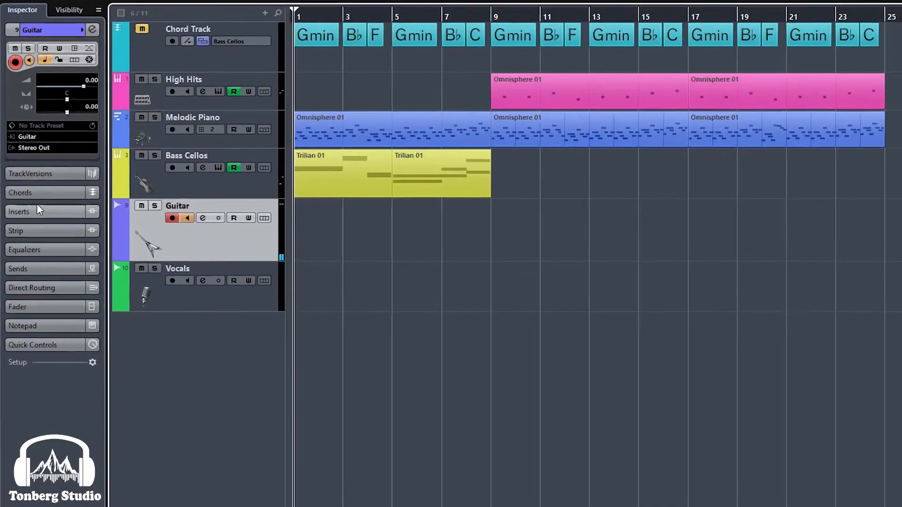
left_click(45, 214)
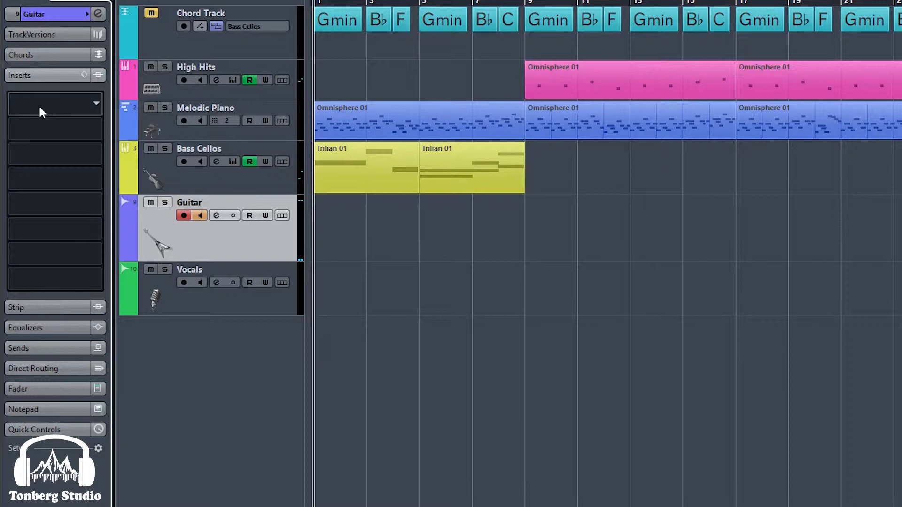
left_click(39, 109)
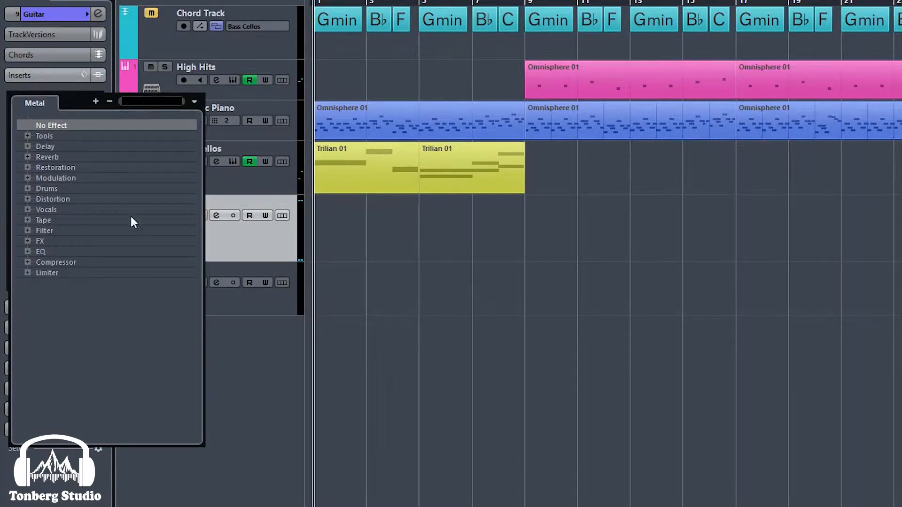
type("tuner")
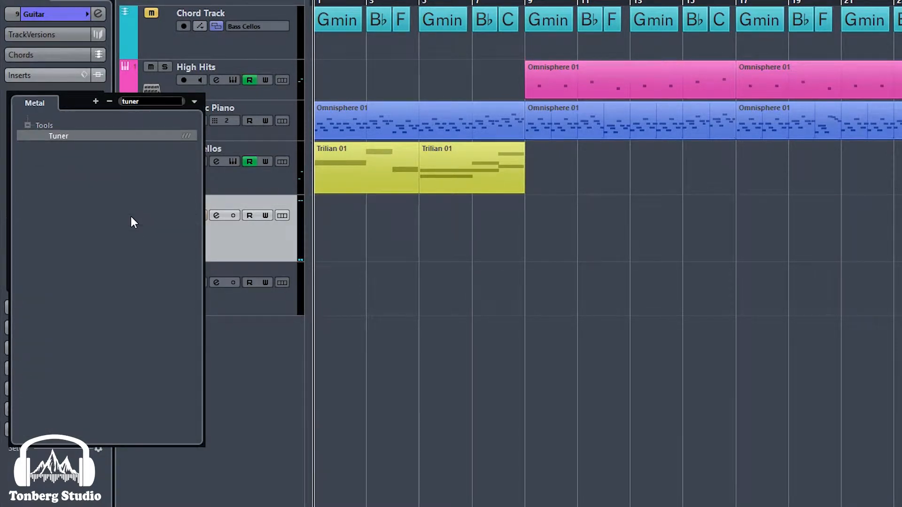
left_click(57, 135)
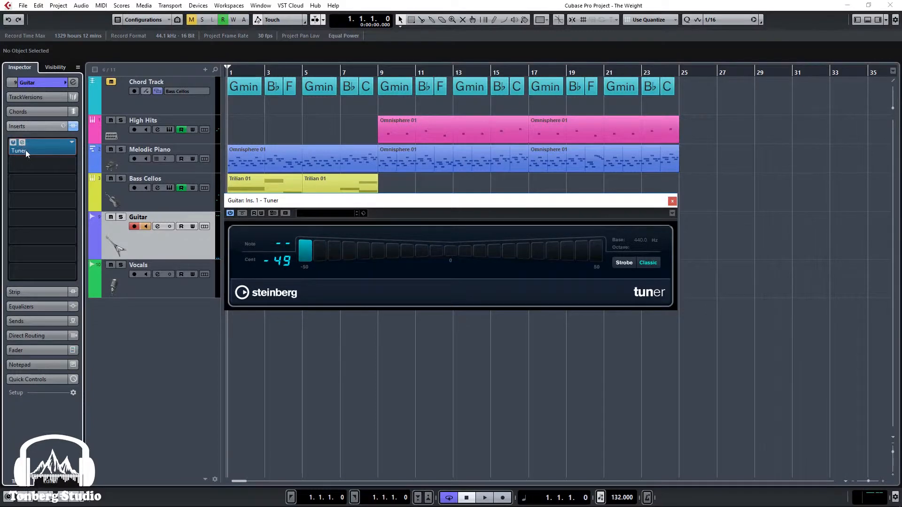
left_click(672, 201)
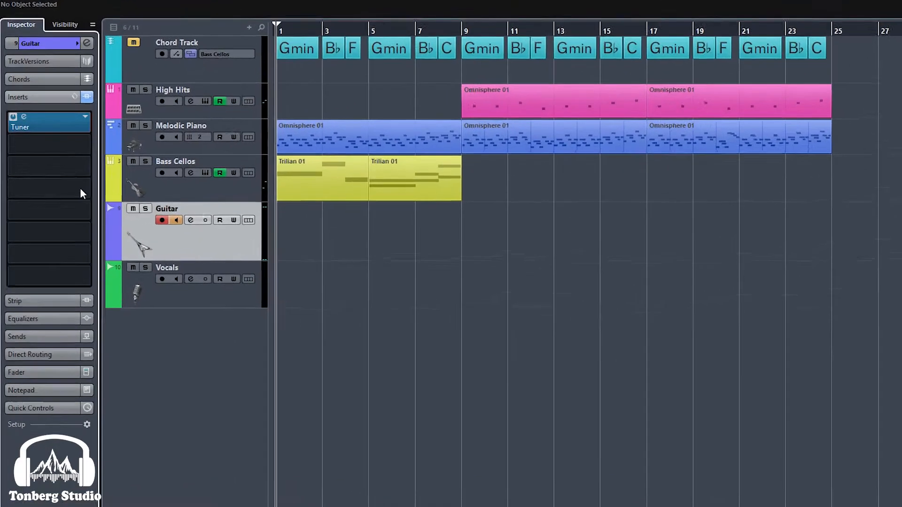
Load the DaTube distortion effect in the Guitar track's second insert slot and set its drive to 55%
left_click(52, 170)
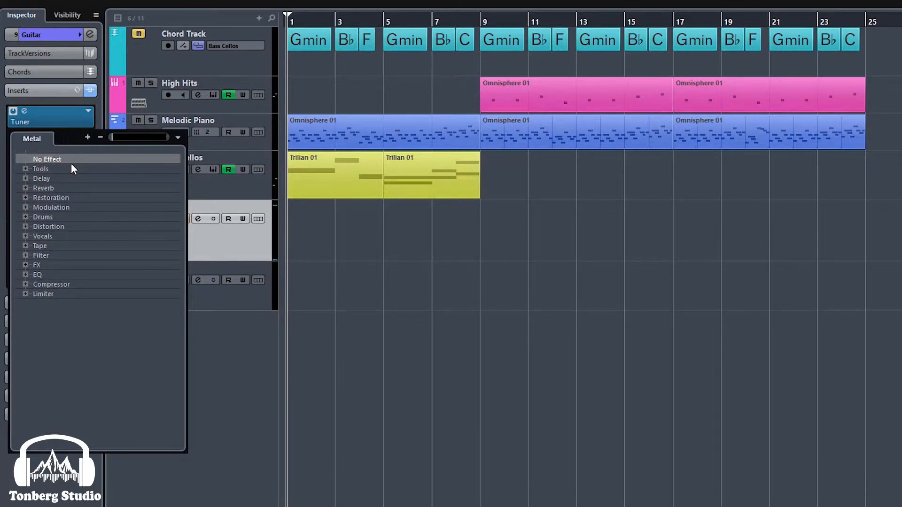
left_click(27, 227)
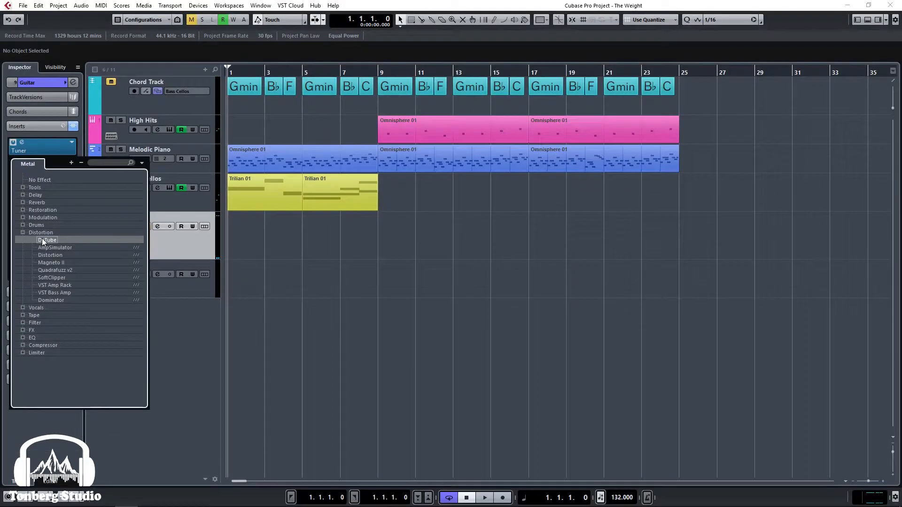
left_click(48, 236)
left_click_drag(407, 281, 404, 257)
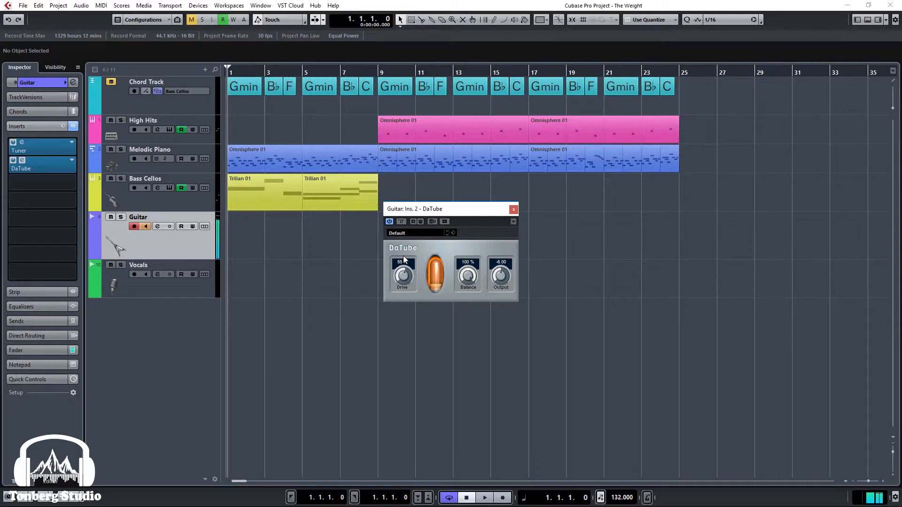
Try AmpSimulator, Distortion and Magneto II one after another in the Guitar track's second insert slot
left_click(75, 165)
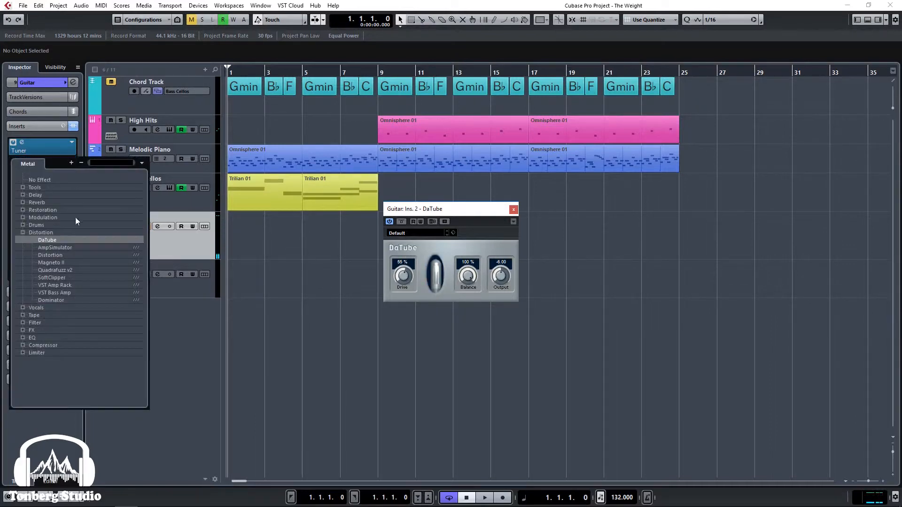
left_click(60, 247)
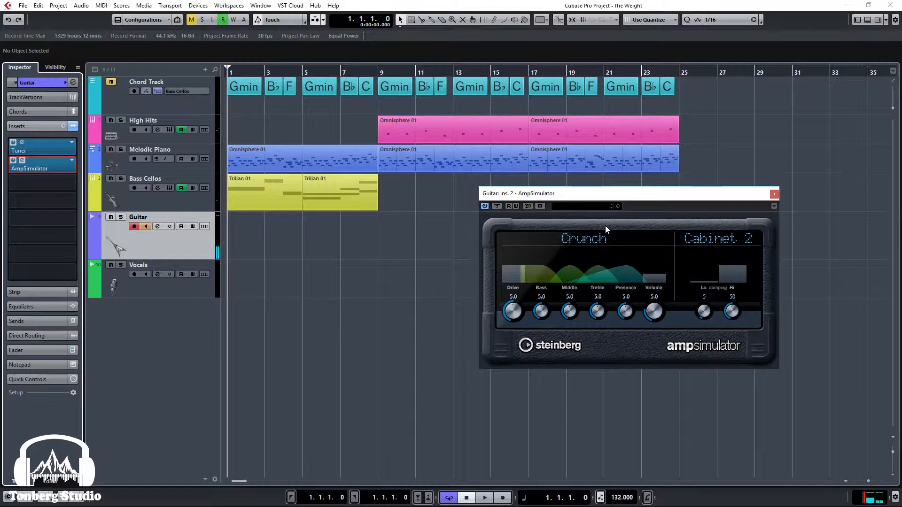
left_click(52, 165)
left_click(75, 255)
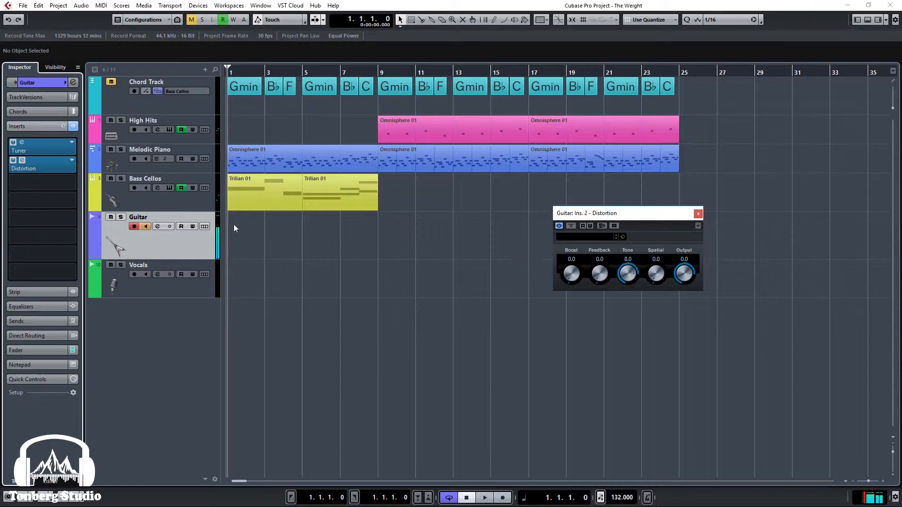
left_click(73, 162)
left_click(67, 263)
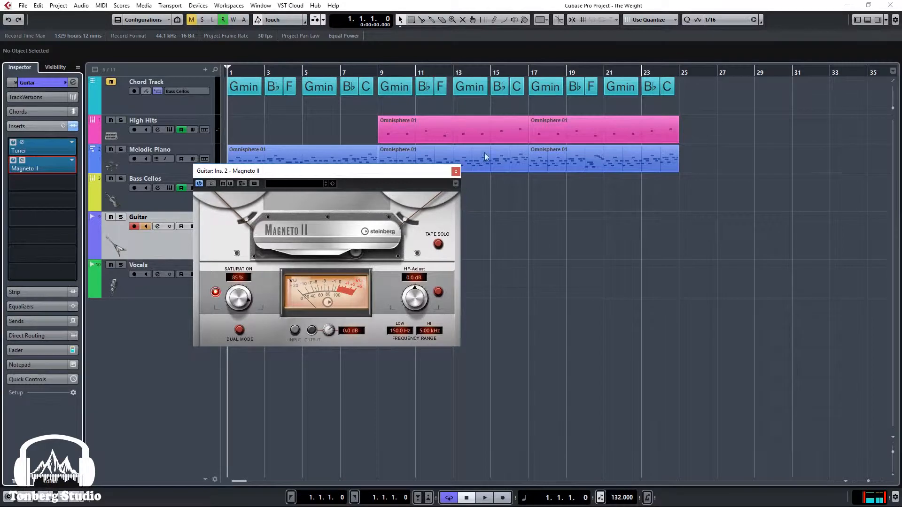
left_click(456, 171)
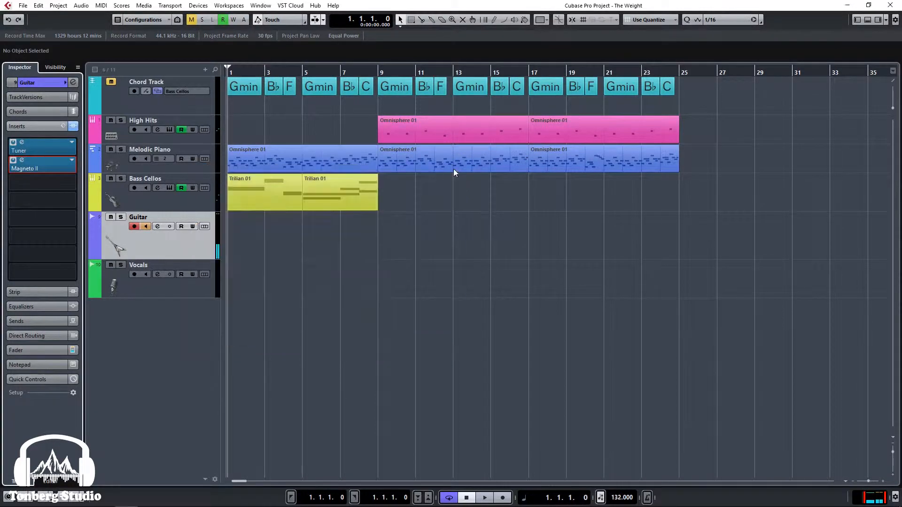
Replace Magneto II with VST Amp Rack in the Guitar track's second insert slot
left_click(71, 160)
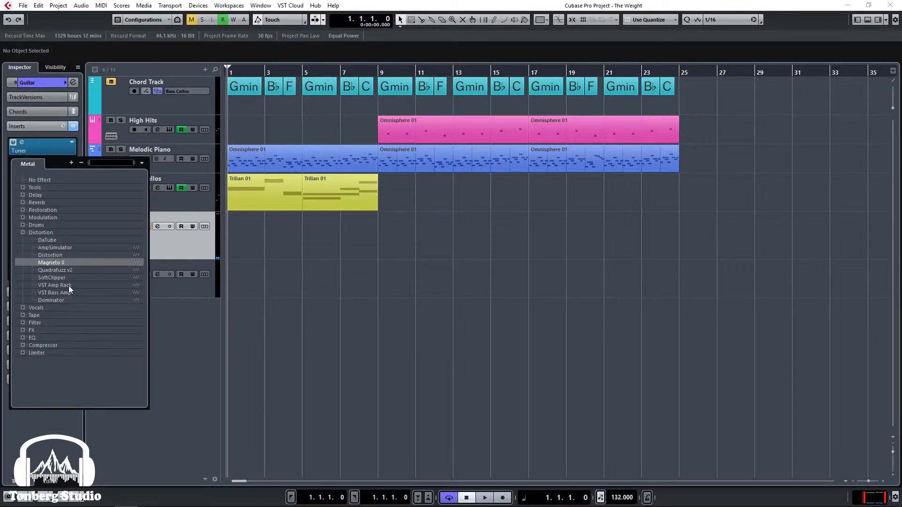
key("Escape")
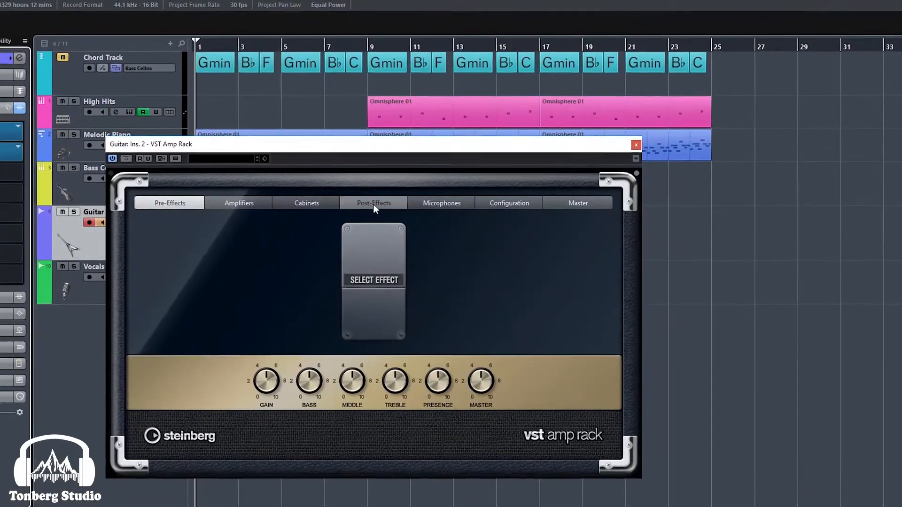
left_click_drag(361, 147, 465, 130)
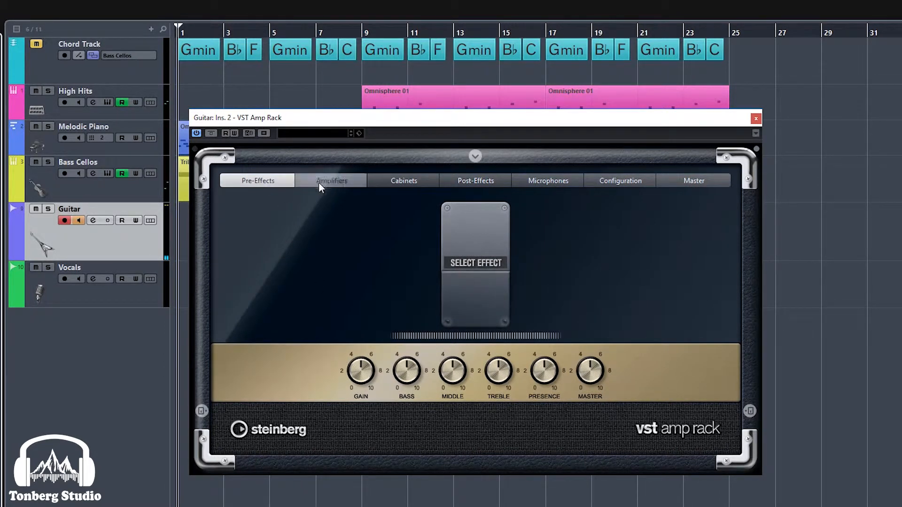
Add Gate, Compressor and Wah Wah pedals, in that order, to the VST Amp Rack pre-effects
left_click(476, 264)
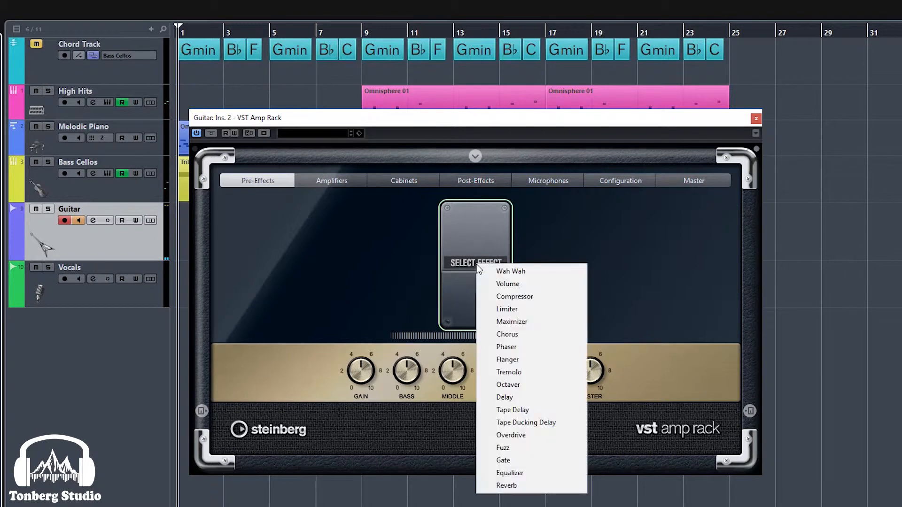
left_click(508, 457)
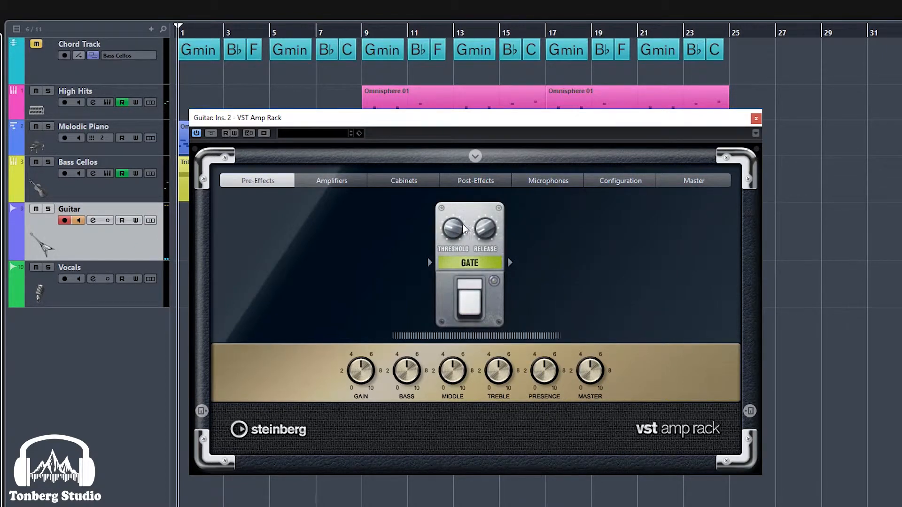
left_click(513, 264)
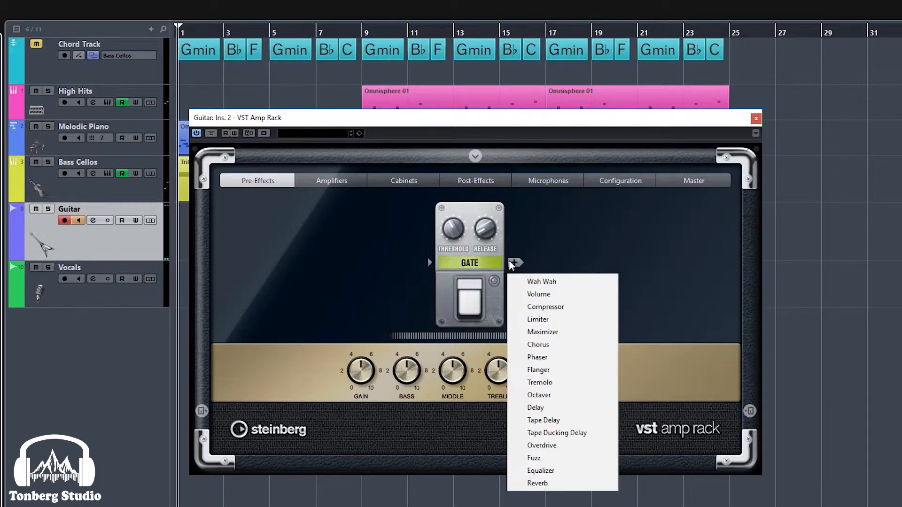
left_click(545, 307)
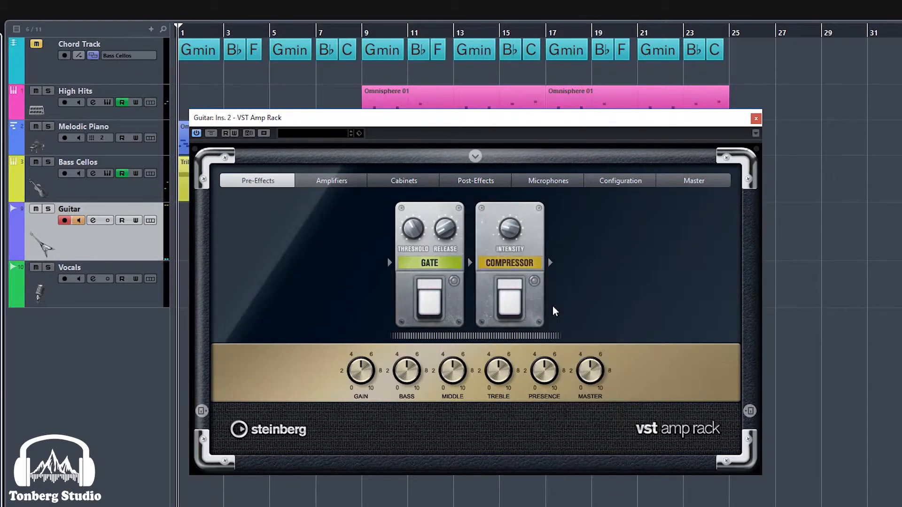
left_click(554, 264)
left_click(570, 281)
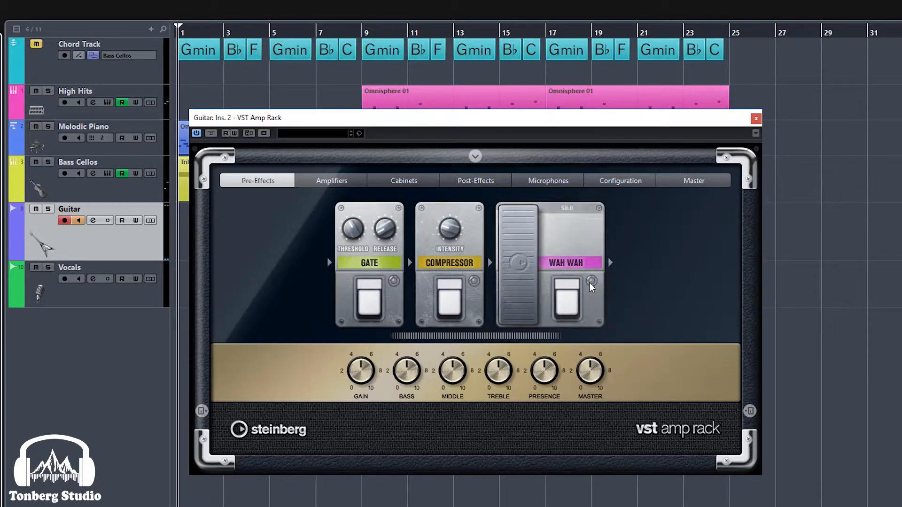
Enable automation reading and writing for VST Amp Rack and move the Wah Wah pedal during playback
left_click(234, 133)
key("space")
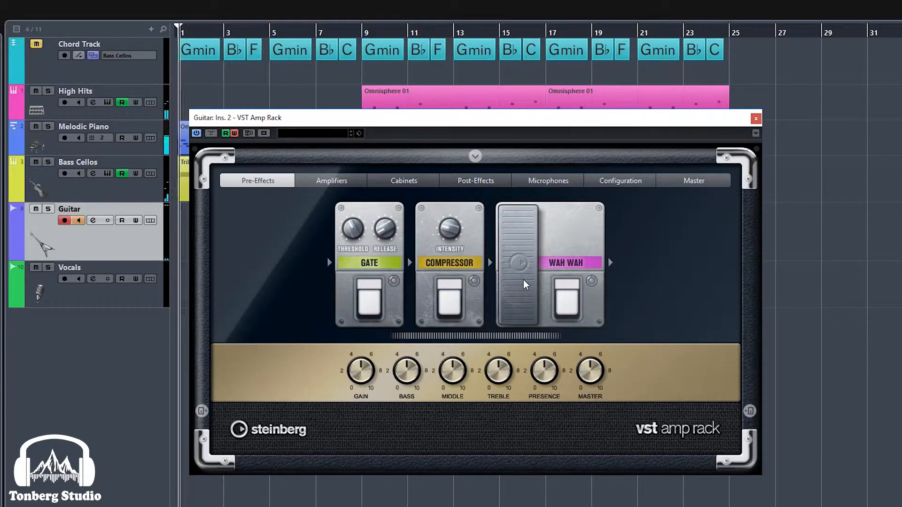
left_click_drag(538, 225, 539, 198)
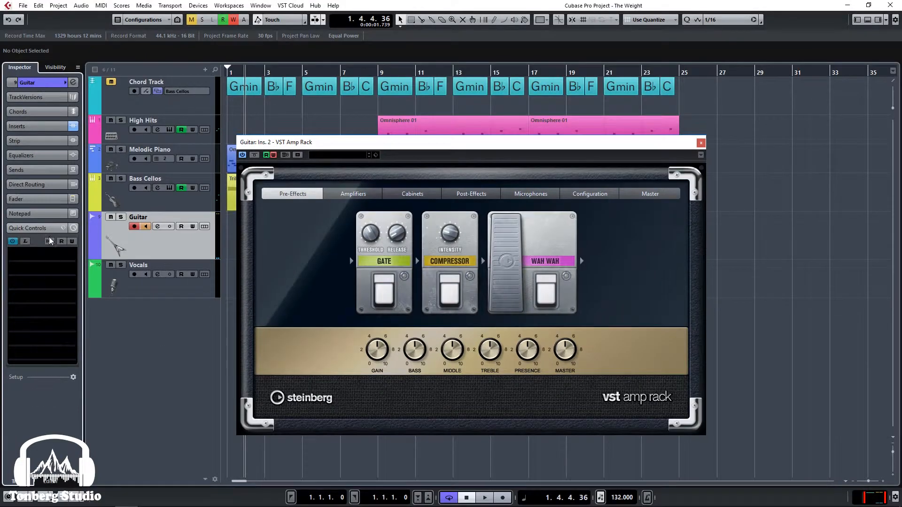
Assign the Wah Wah pedal to the Guitar track's first quick control with the Learn mode
left_click(25, 241)
left_click_drag(516, 263, 509, 252)
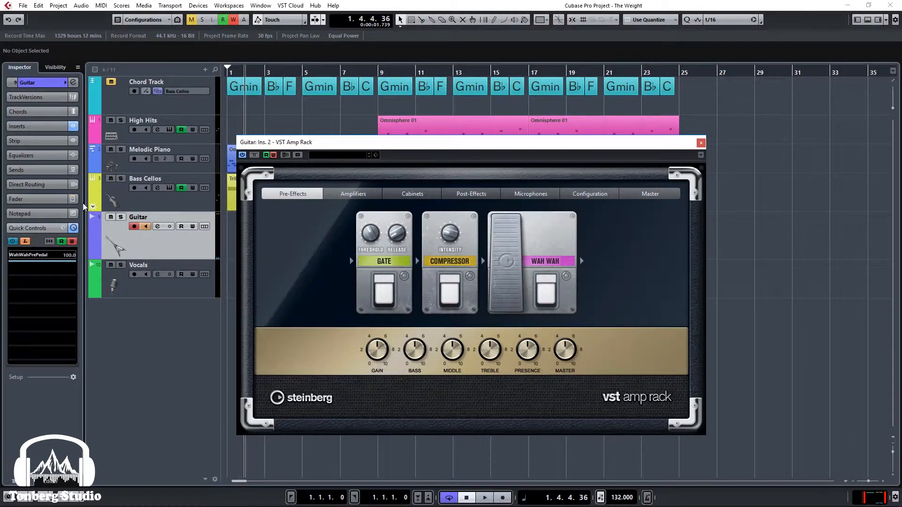
left_click(47, 126)
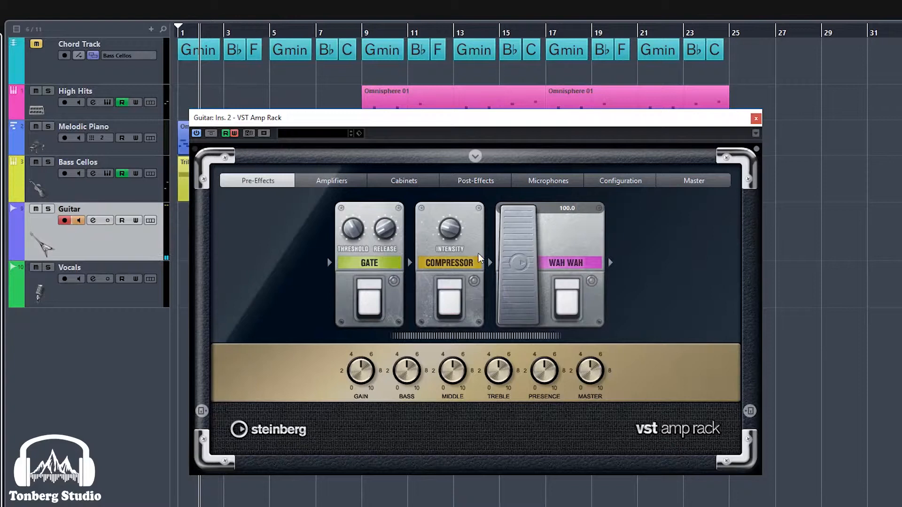
Adjust the Gate release and set the Compressor intensity to 51, and reorder the pedals as Wah Wah, Gate, Compressor
left_click_drag(451, 232, 450, 219)
left_click_drag(388, 226, 390, 211)
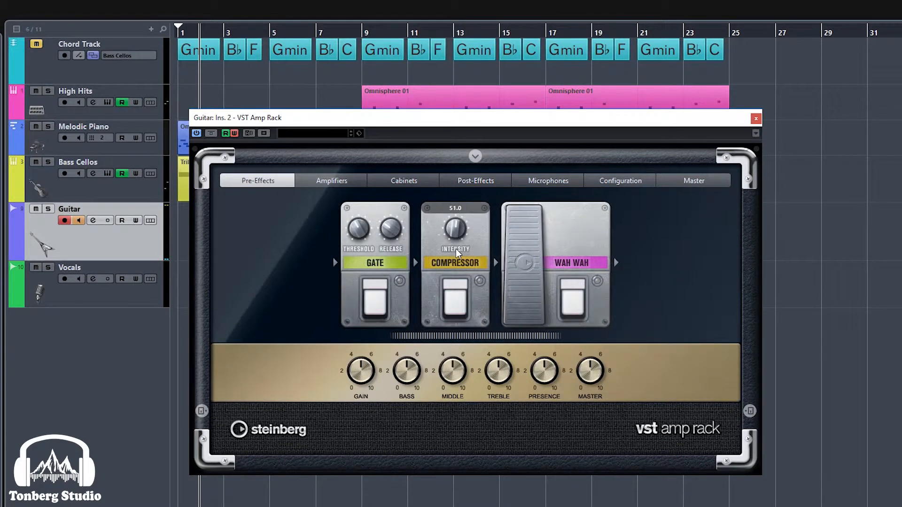
left_click_drag(456, 248, 619, 257)
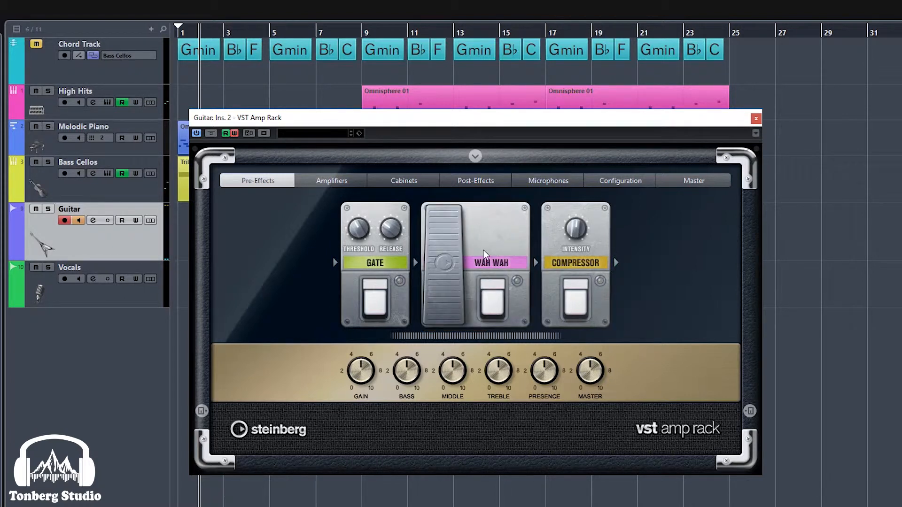
left_click_drag(485, 255, 336, 263)
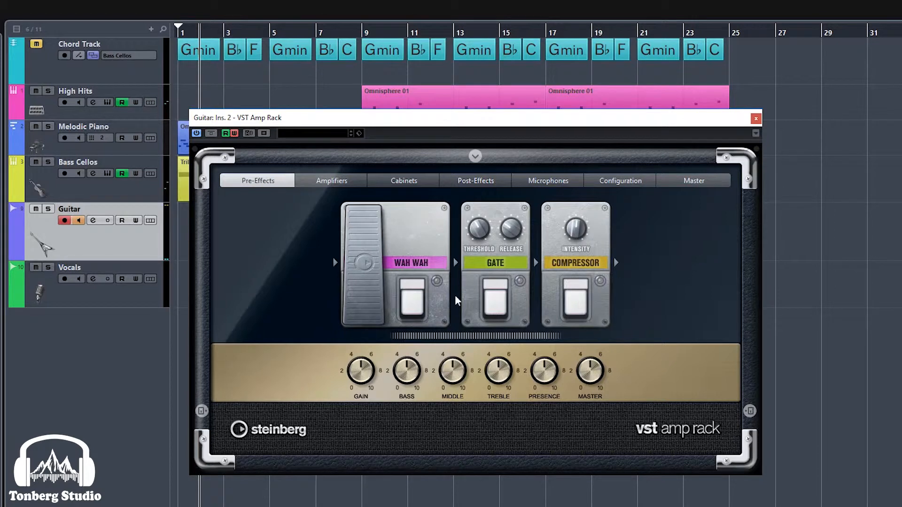
Switch on the three pre-effect pedals and remove the Compressor from the chain
left_click(408, 303)
left_click(501, 299)
left_click(577, 301)
left_click(577, 264)
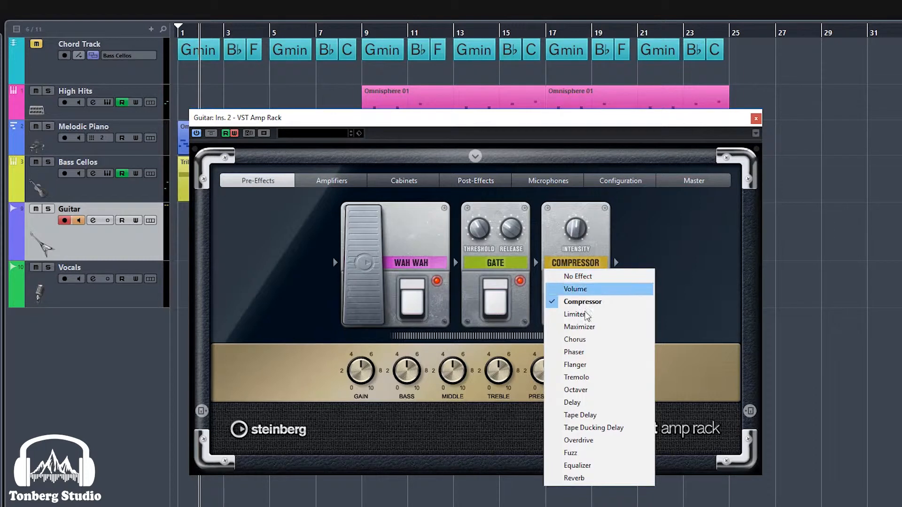
left_click(593, 280)
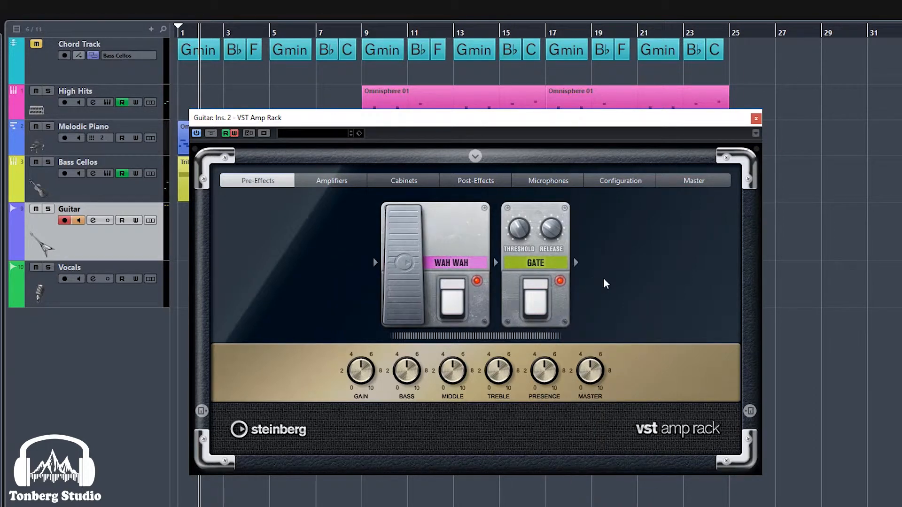
Try the Tweed and Diamond amplifiers in VST Amp Rack and select the British Custom model
left_click(338, 182)
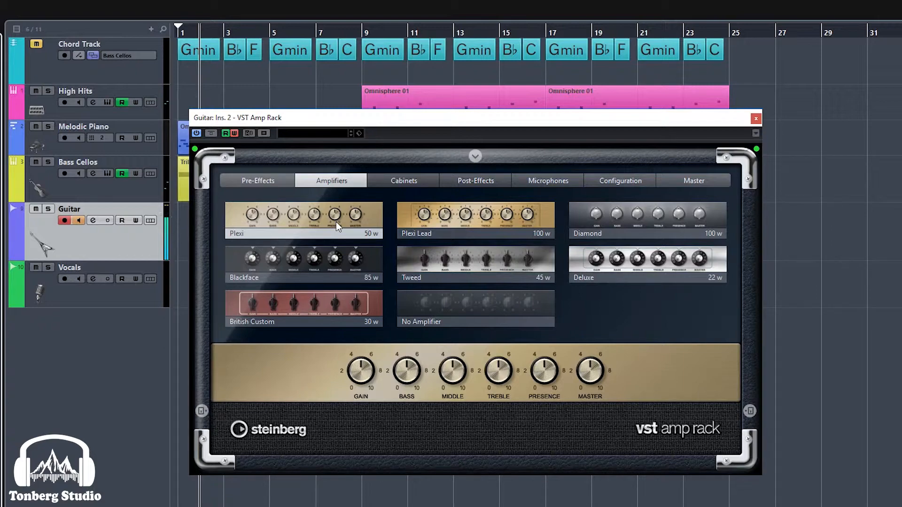
left_click(512, 278)
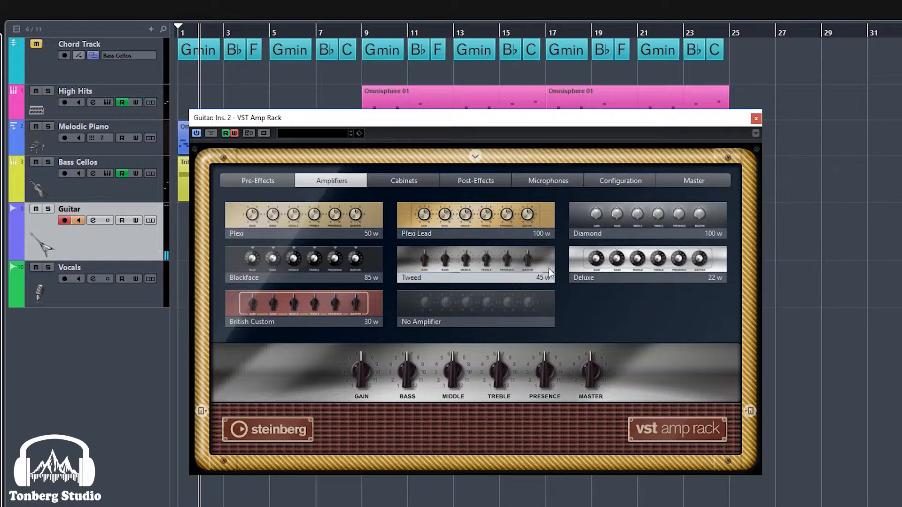
left_click(628, 222)
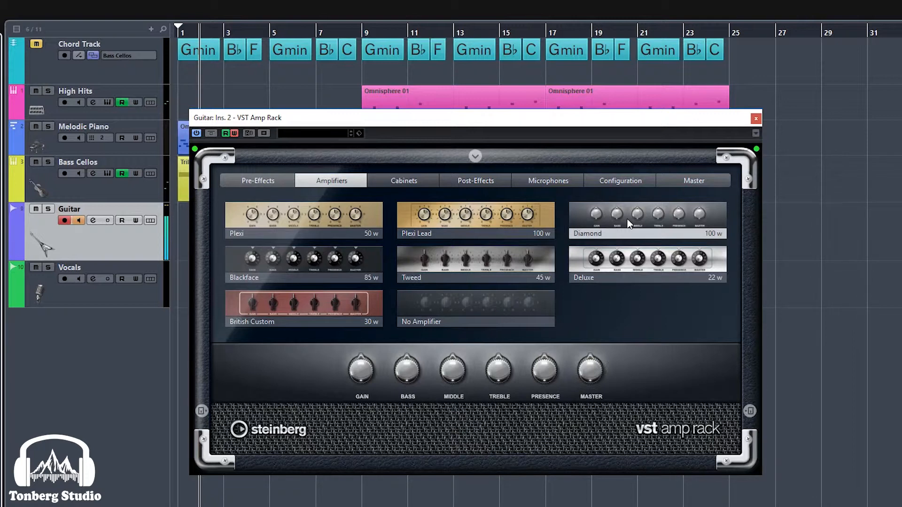
left_click(314, 312)
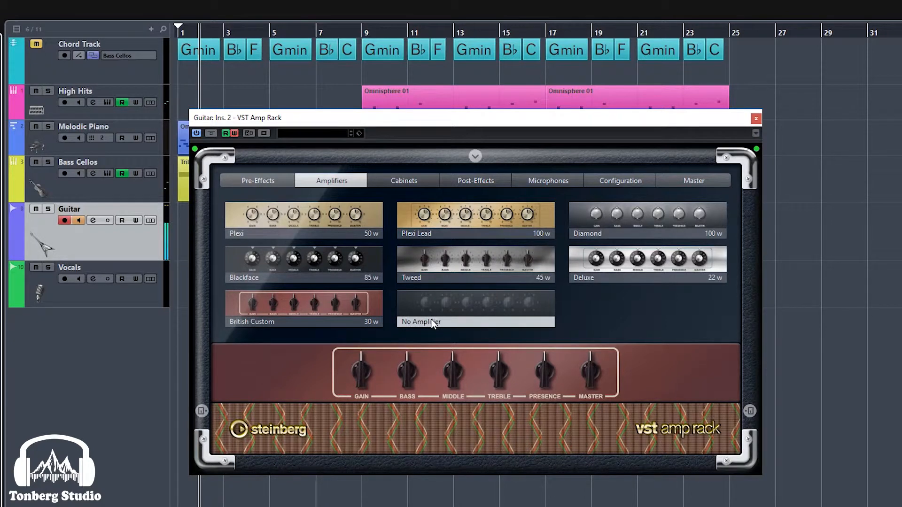
Try the Blackface amplifier, then use Diamond with Gain 8.3, Bass 6.9, Middle 3.6, Treble 6.5 and Presence 8.3, and adjust Master
left_click(337, 266)
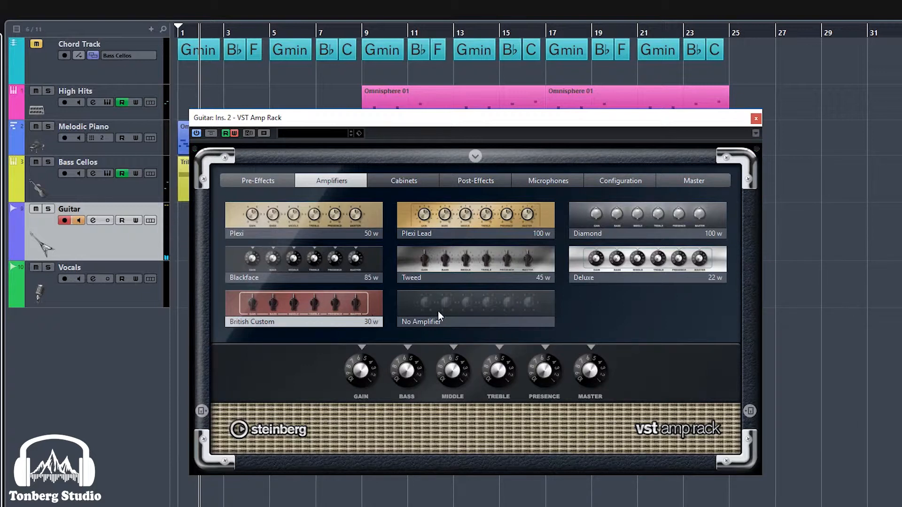
left_click(451, 312)
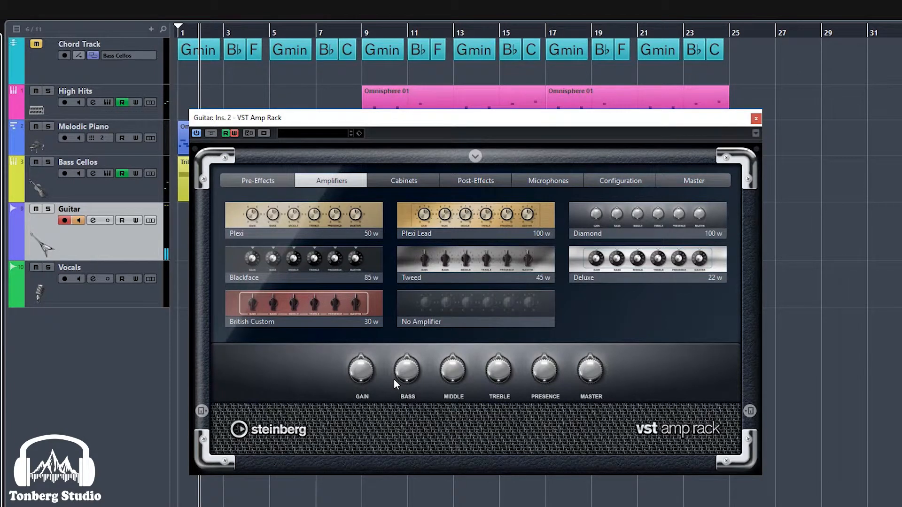
left_click_drag(379, 373, 366, 345)
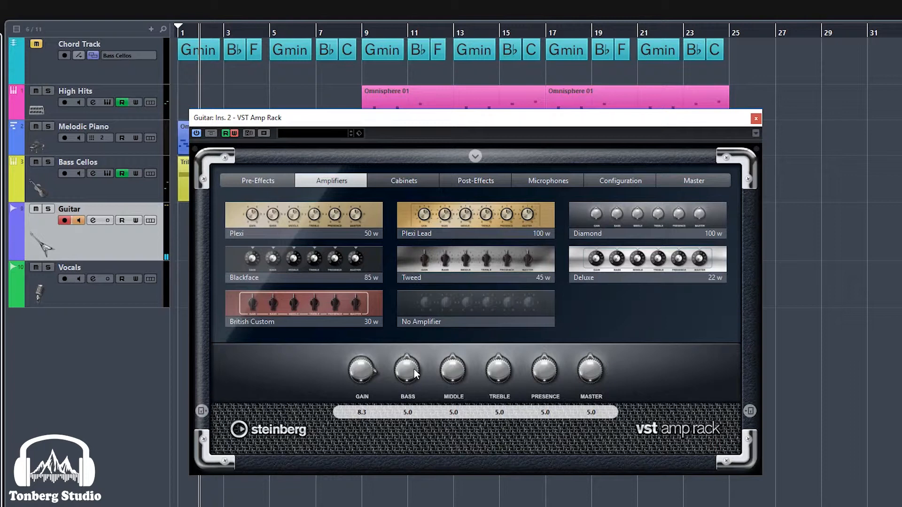
left_click_drag(413, 360, 447, 347)
left_click_drag(501, 370, 499, 351)
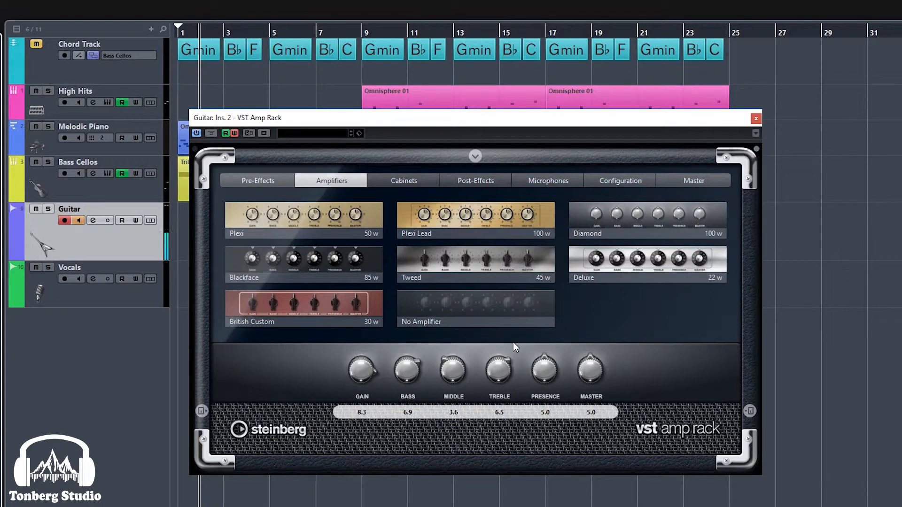
left_click_drag(554, 360, 559, 341)
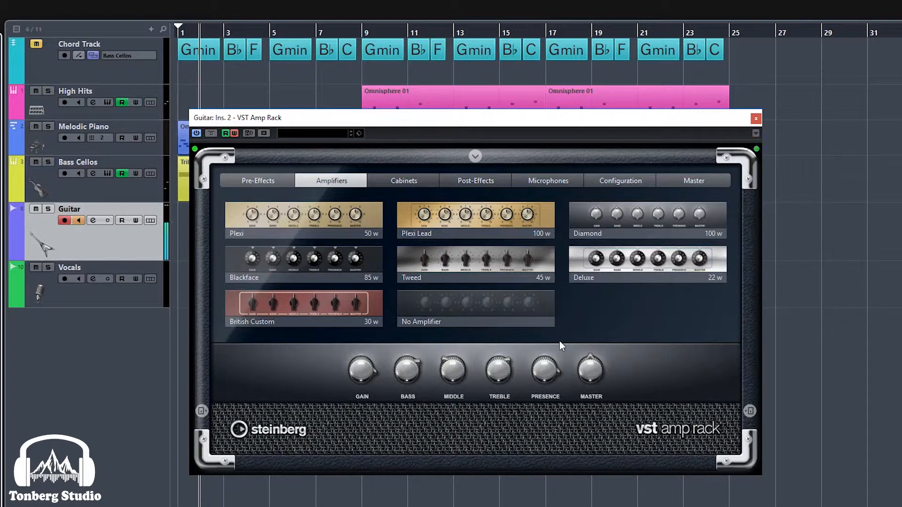
mouse_move(593, 368)
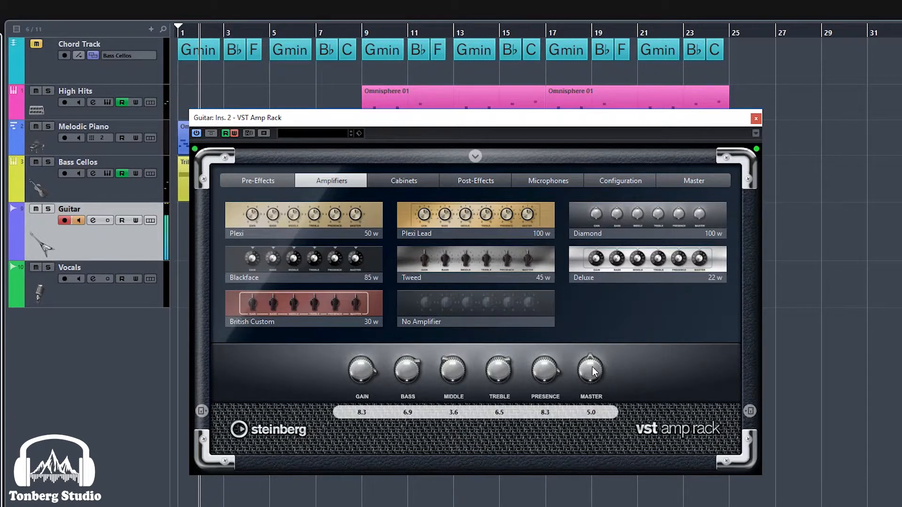
mouse_move(590, 366)
left_mouse_down()
mouse_move(591, 350)
mouse_move(588, 427)
mouse_move(587, 359)
left_mouse_up()
Try the Tweed, Deluxe, Plexi and Diamond cabinets independently of the amplifier and select the Blackface 2 x 12 cabinet
left_click(422, 182)
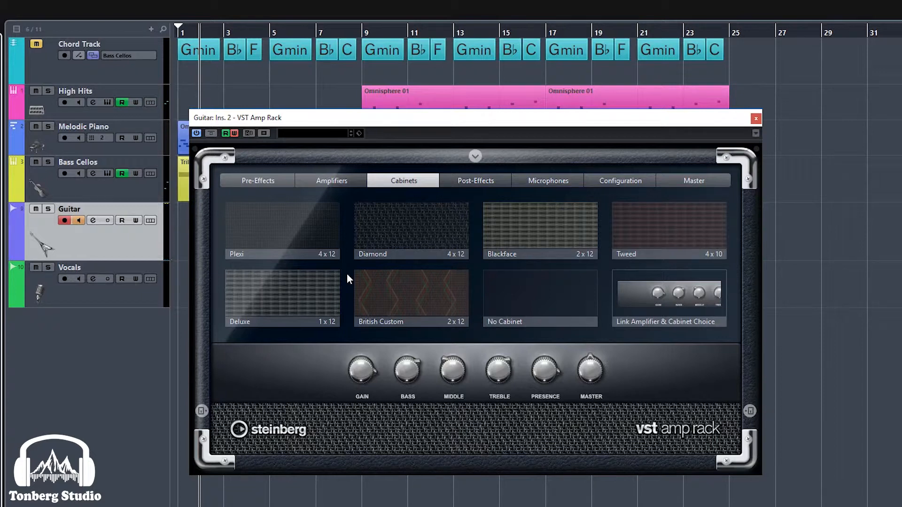
left_click(338, 183)
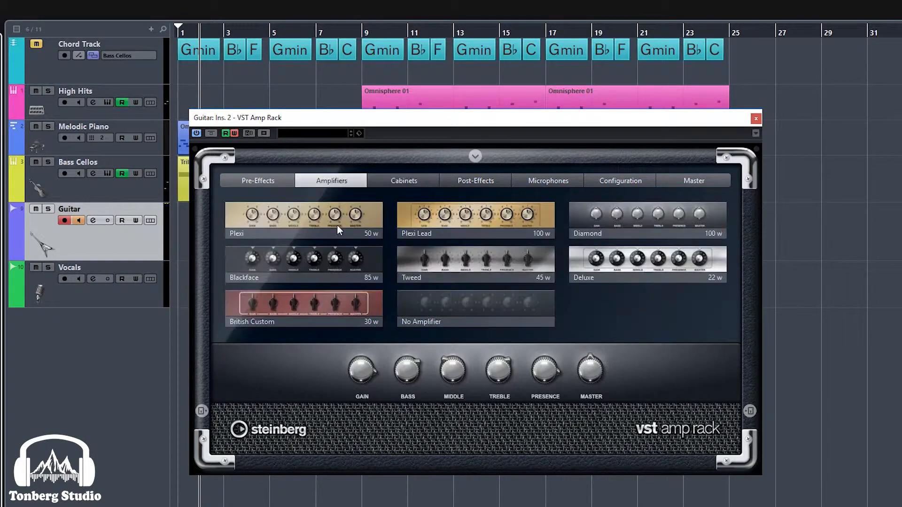
left_click(430, 181)
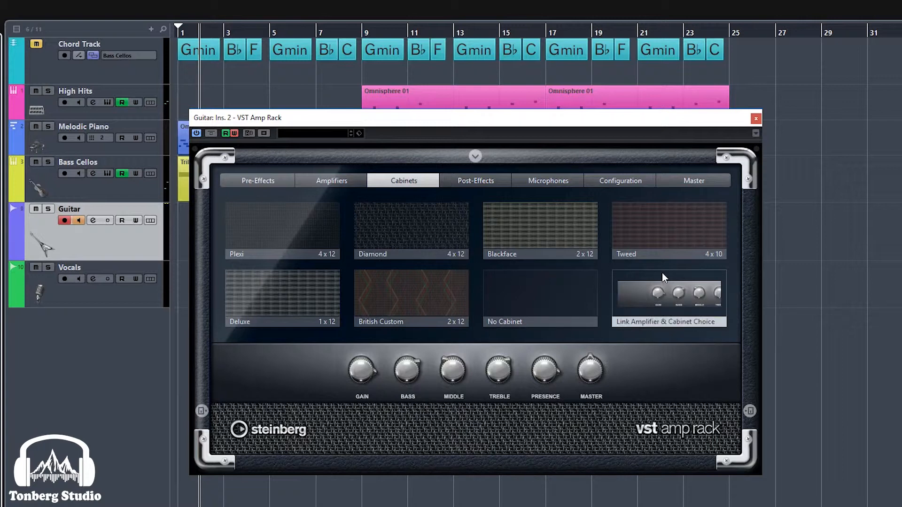
left_click(499, 242)
left_click(667, 228)
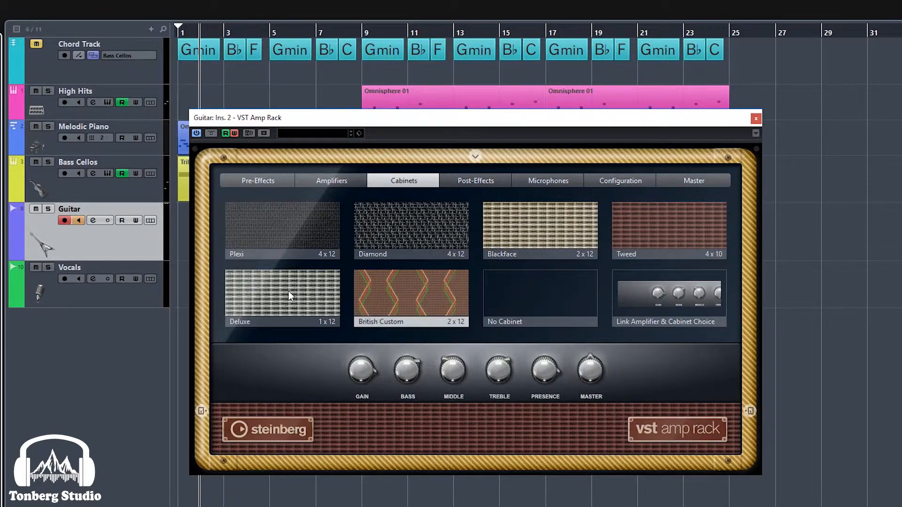
left_click(287, 295)
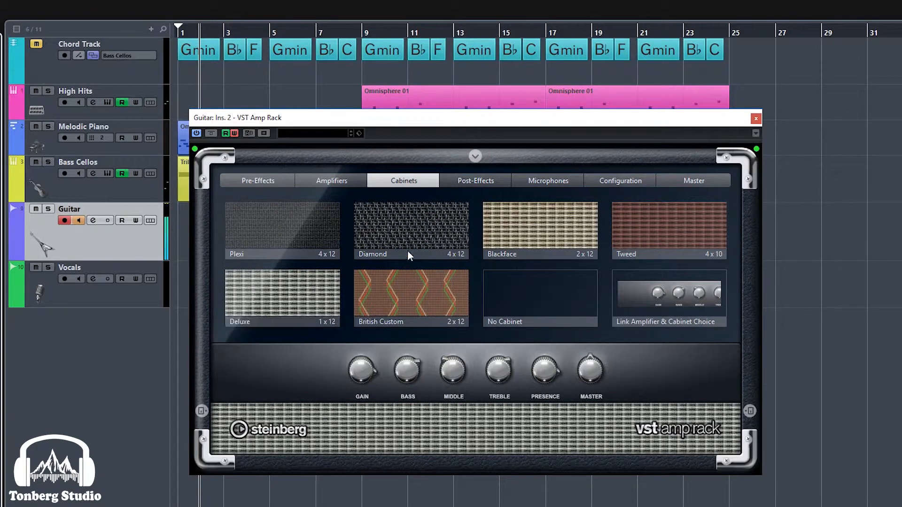
left_click(244, 235)
left_click(426, 233)
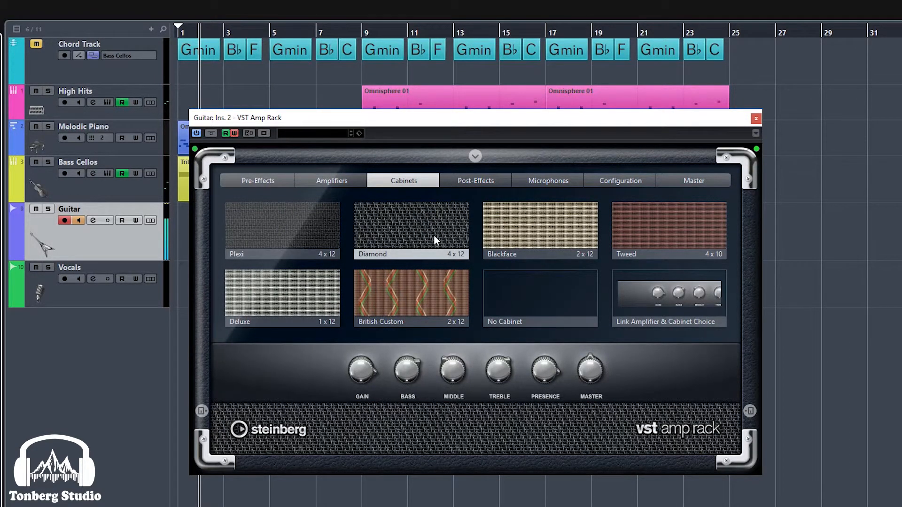
left_click(540, 230)
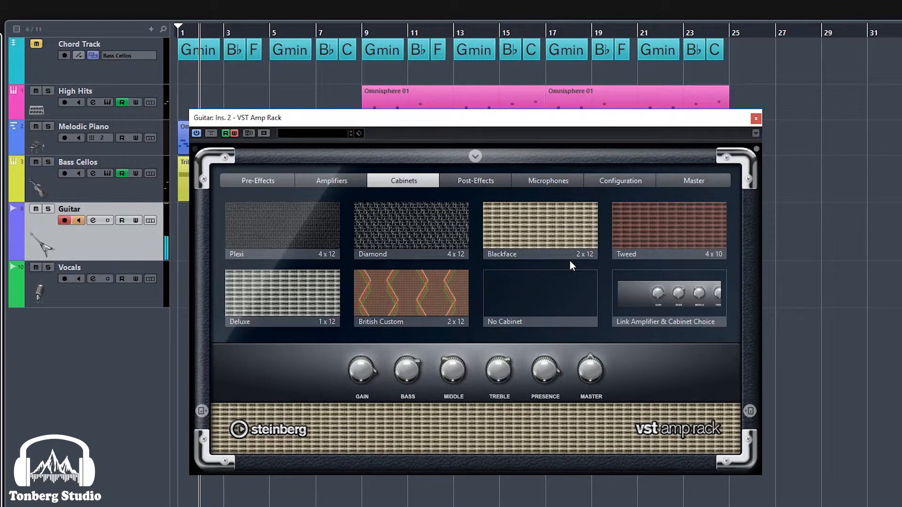
Add a Compressor pedal as a post-effect in VST Amp Rack
left_click(464, 183)
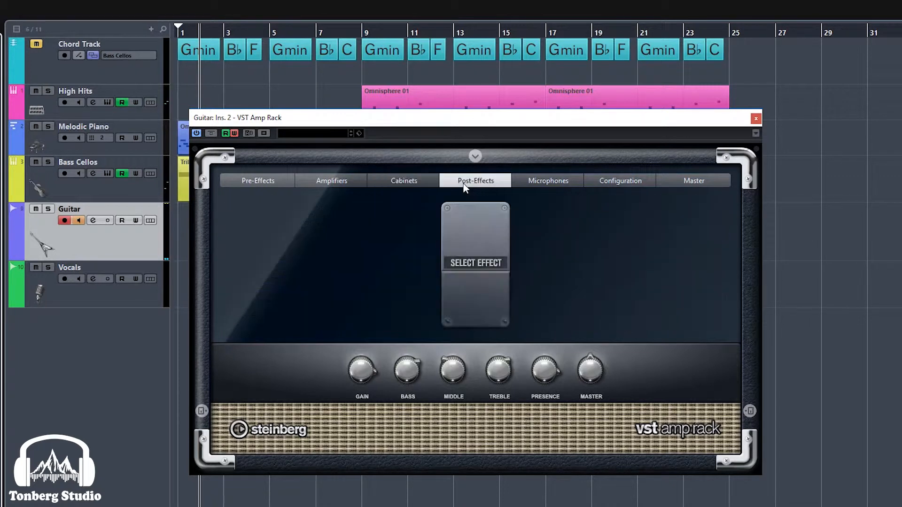
left_click(470, 289)
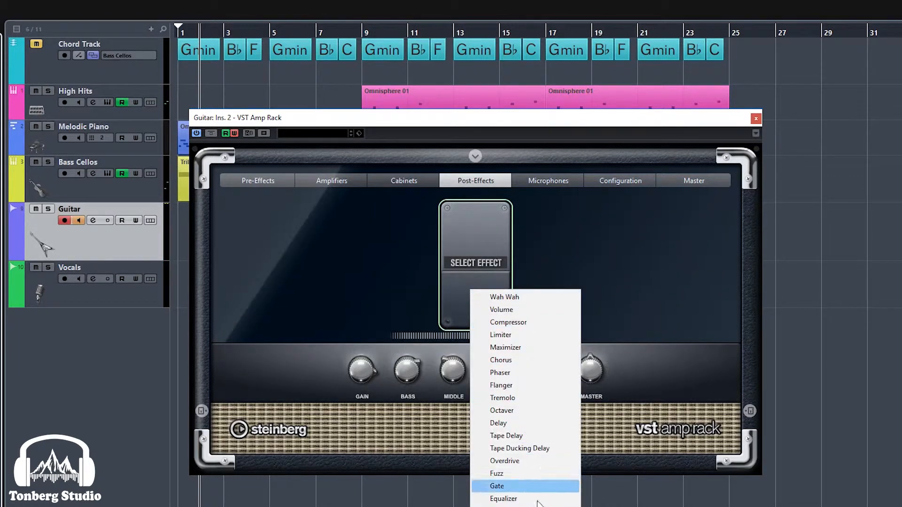
left_click(546, 326)
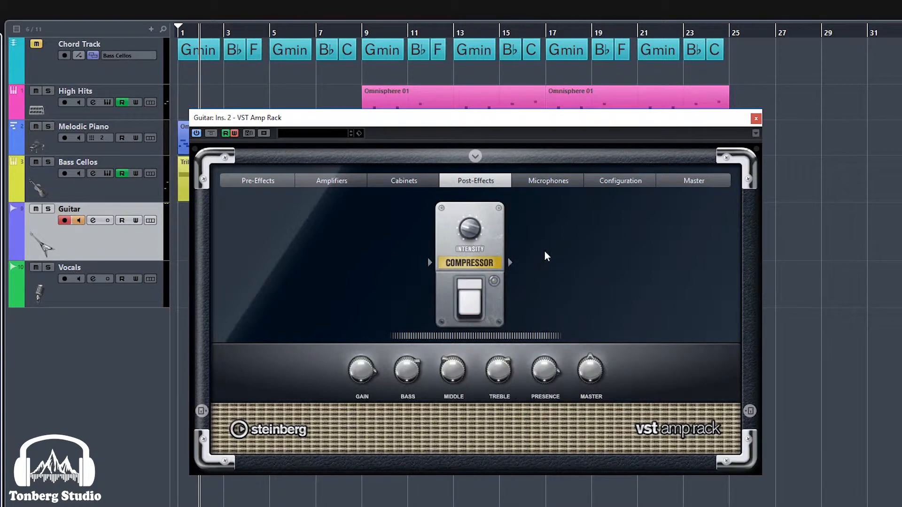
Try several microphone positions in front of the cabinet and adjust the mix between the two microphones
left_click(556, 182)
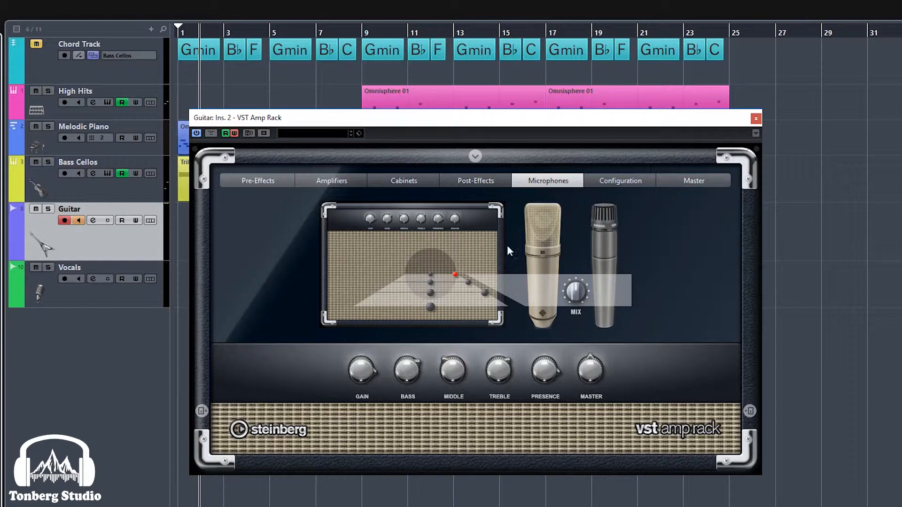
left_click(431, 274)
left_click(431, 283)
left_click(484, 293)
left_click_drag(585, 308, 590, 345)
scroll(582, 291, "down", 5)
View the signal chain configuration and switch on the Equalizer in the master section
left_click(617, 177)
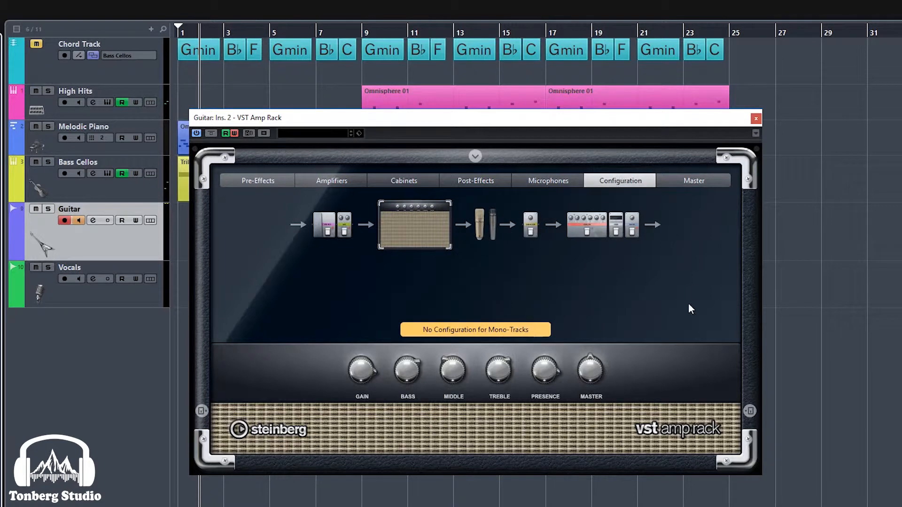
left_click(706, 181)
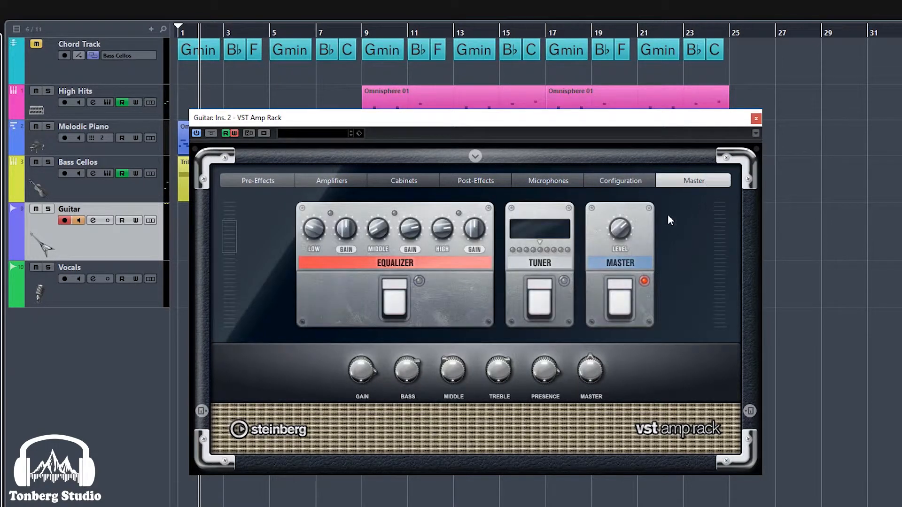
left_click(395, 306)
mouse_move(394, 297)
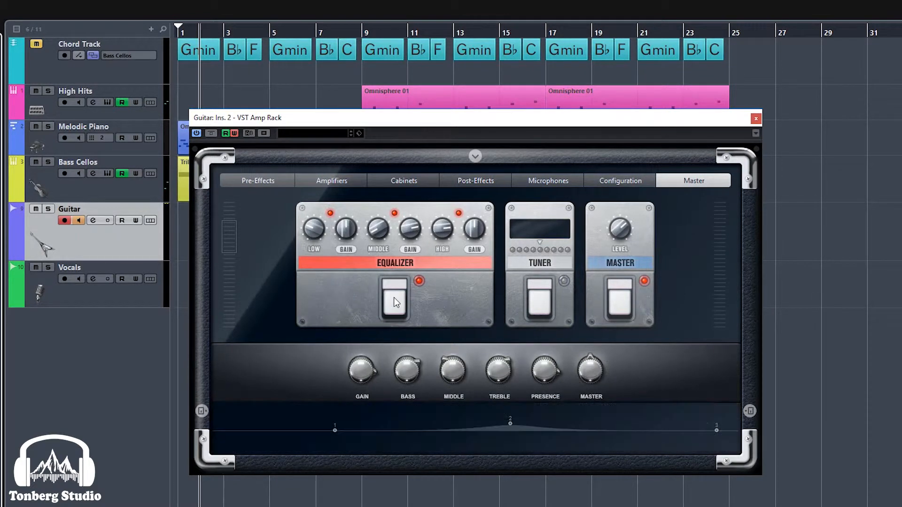
Turn the master section's Tuner on and off again, and adjust the Master pedal's level
left_click(551, 301)
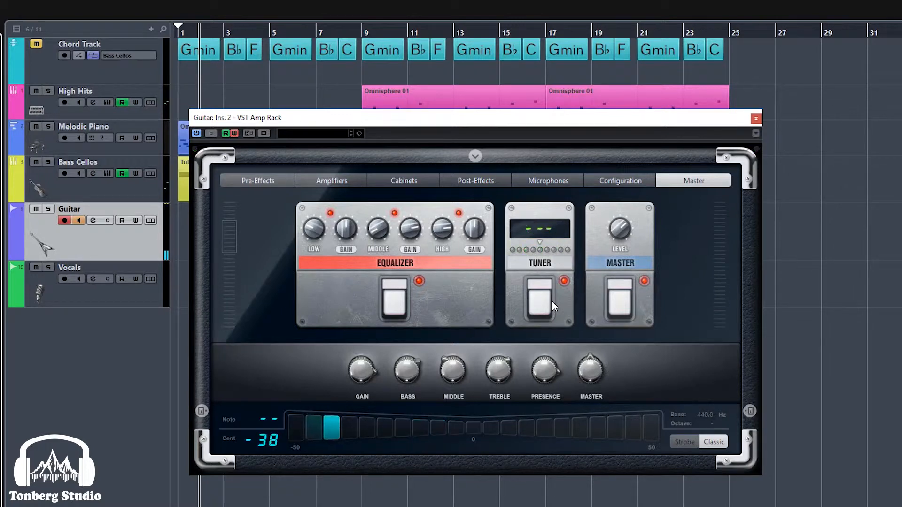
left_click(540, 304)
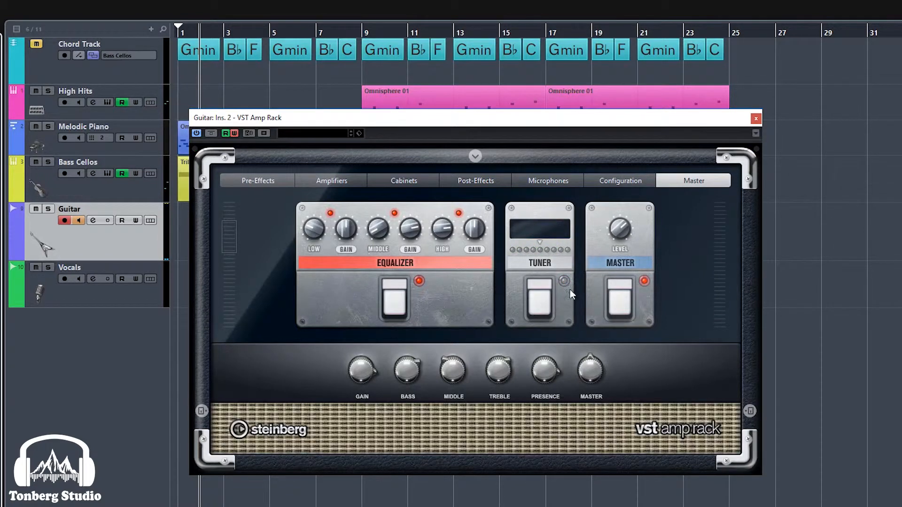
mouse_move(624, 228)
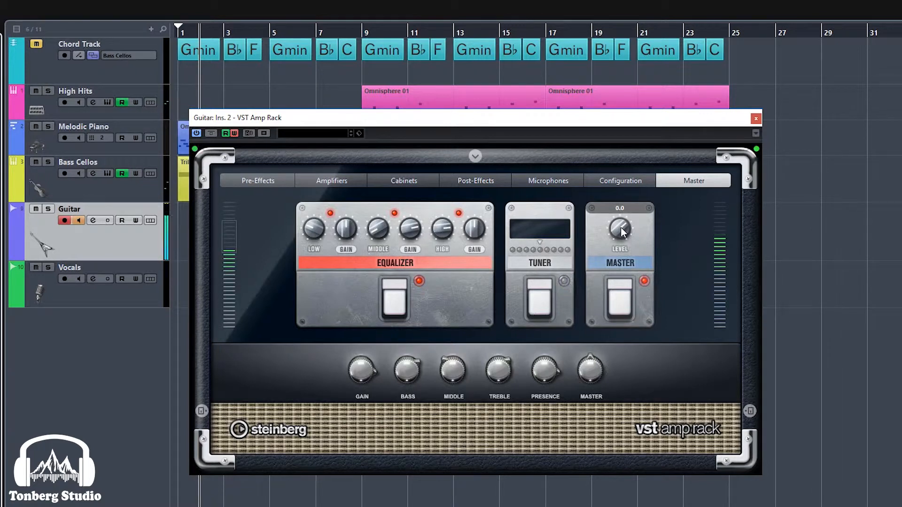
left_click_drag(621, 228, 622, 233)
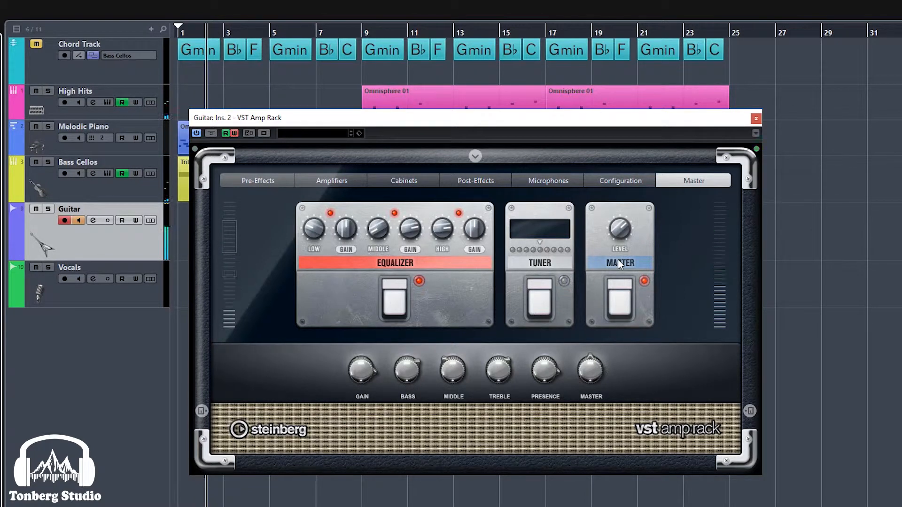
Load the Meshuggah Diamond Plex preset in VST Amp Rack and switch to the No Pain preset
left_click(325, 133)
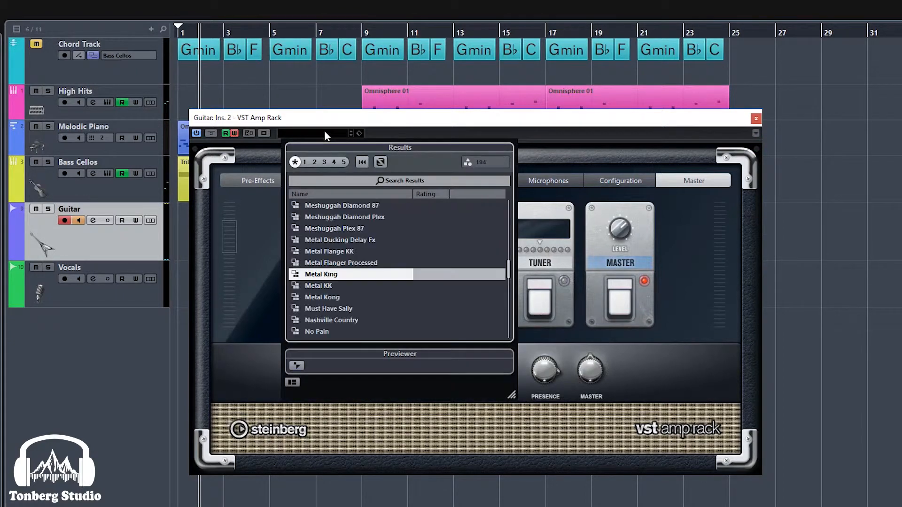
left_click(351, 217)
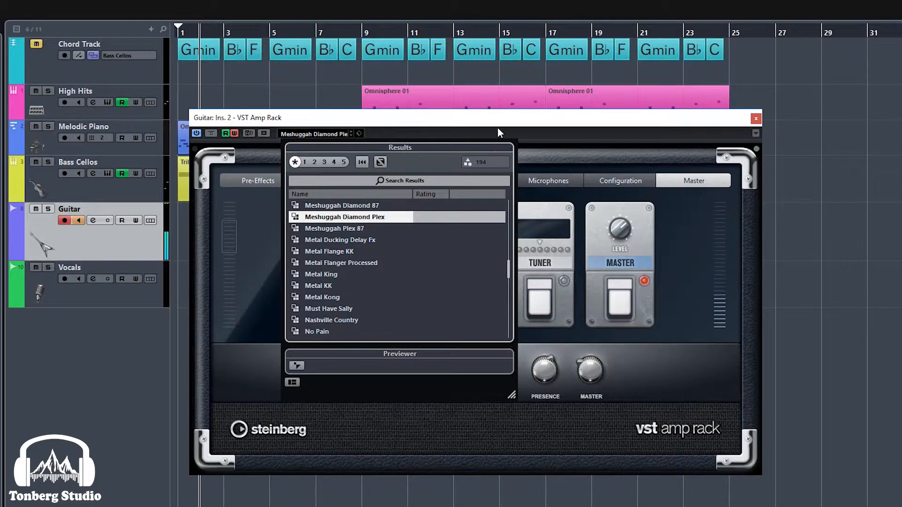
left_click(498, 127)
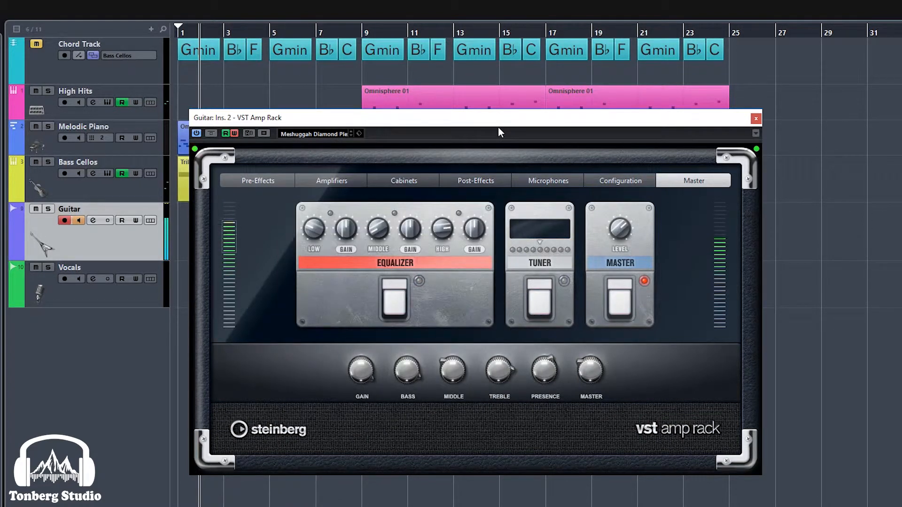
left_click(308, 133)
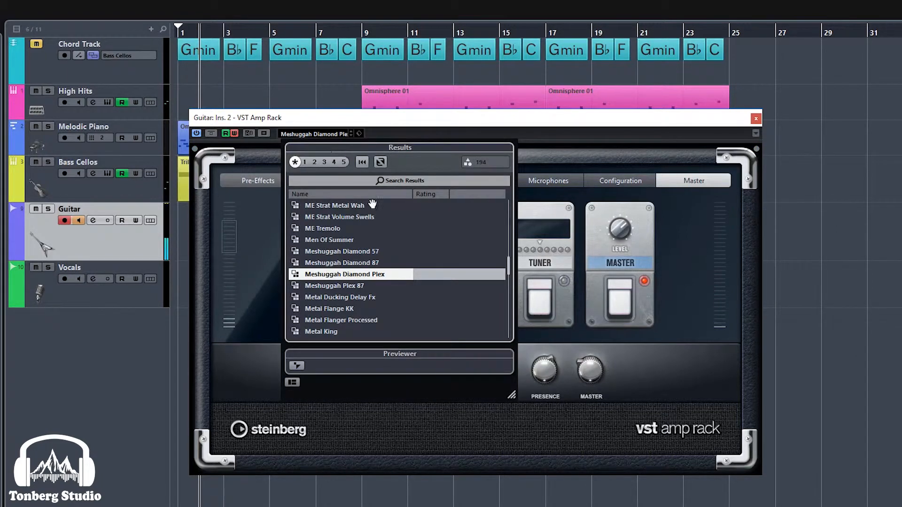
scroll(376, 296, "down", 2)
left_click(373, 297)
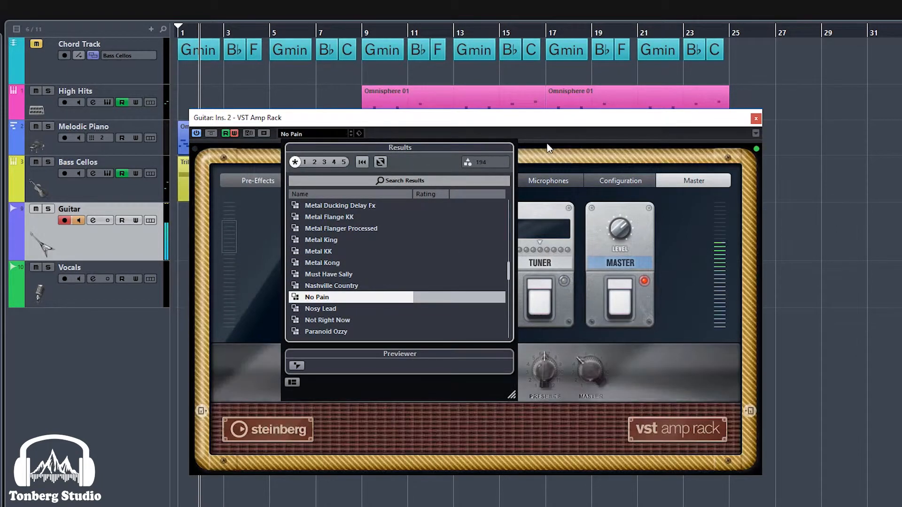
left_click(502, 123)
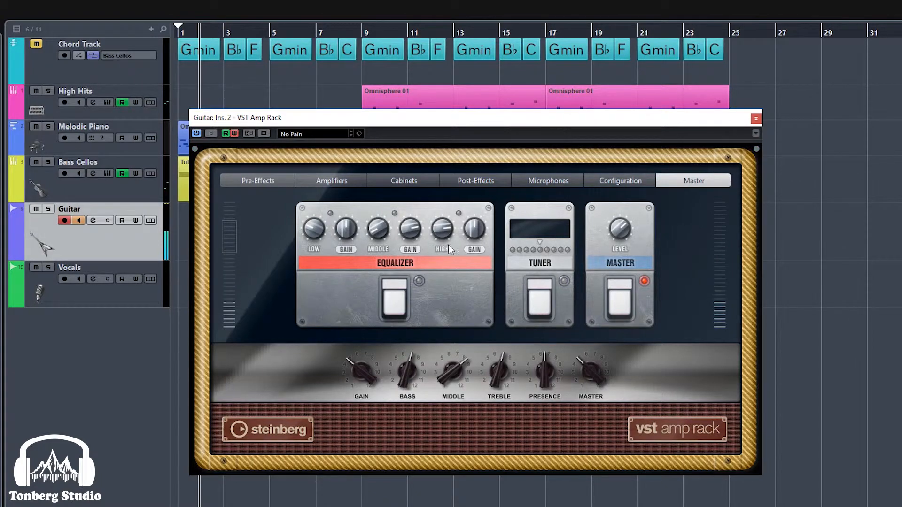
Change the No Pain preset's cabinet to Diamond and lower the amplifier's Bass
left_click(384, 181)
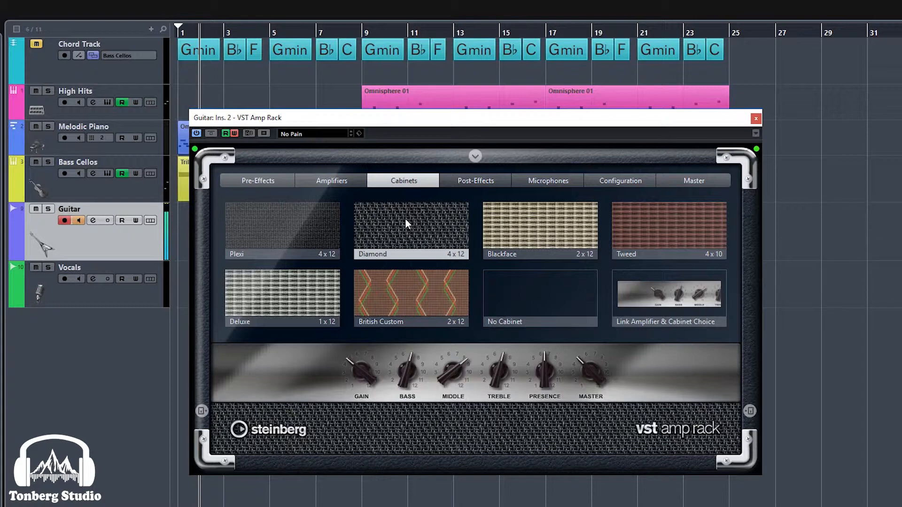
left_click(351, 183)
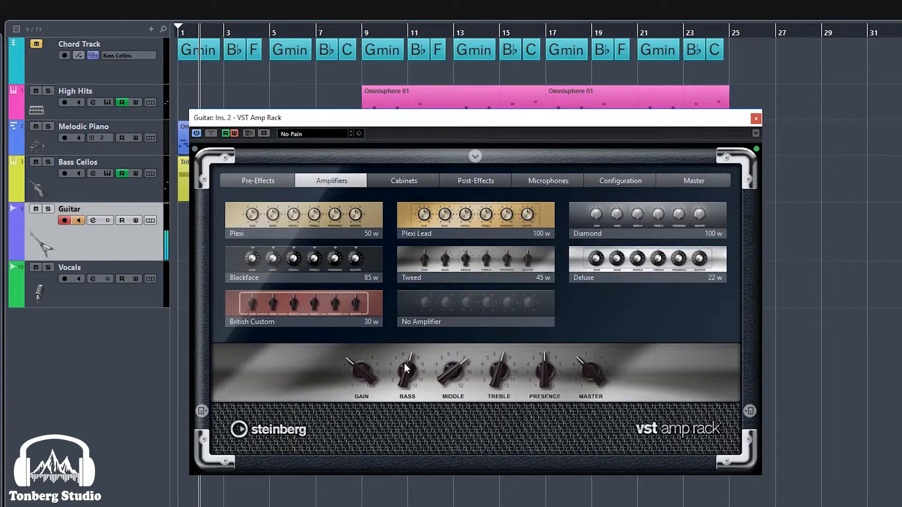
left_click_drag(404, 362, 403, 373)
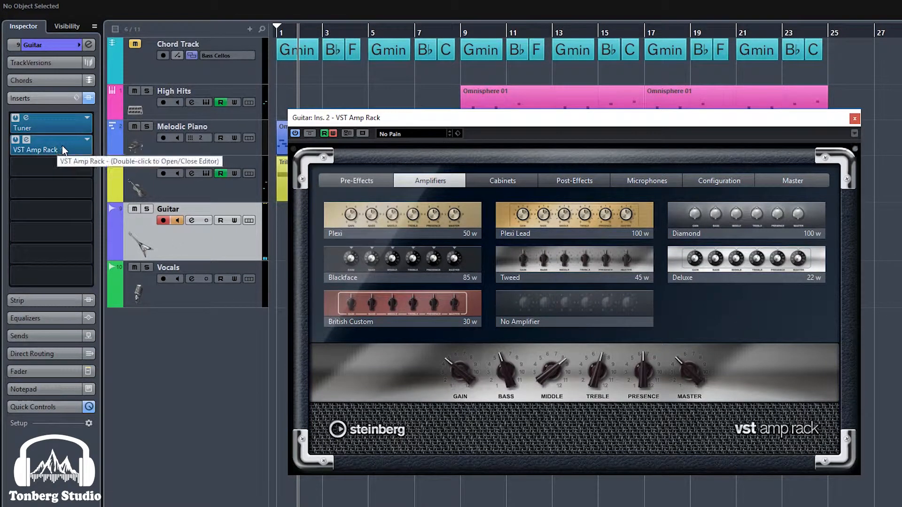
Replace VST Amp Rack in the Guitar track's second insert with the AmpSimulator distortion effect
left_click(86, 140)
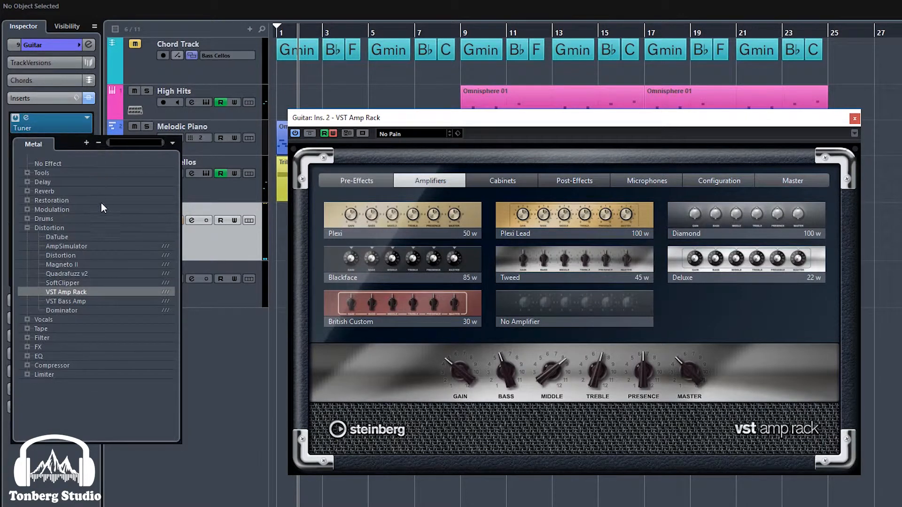
left_click(97, 246)
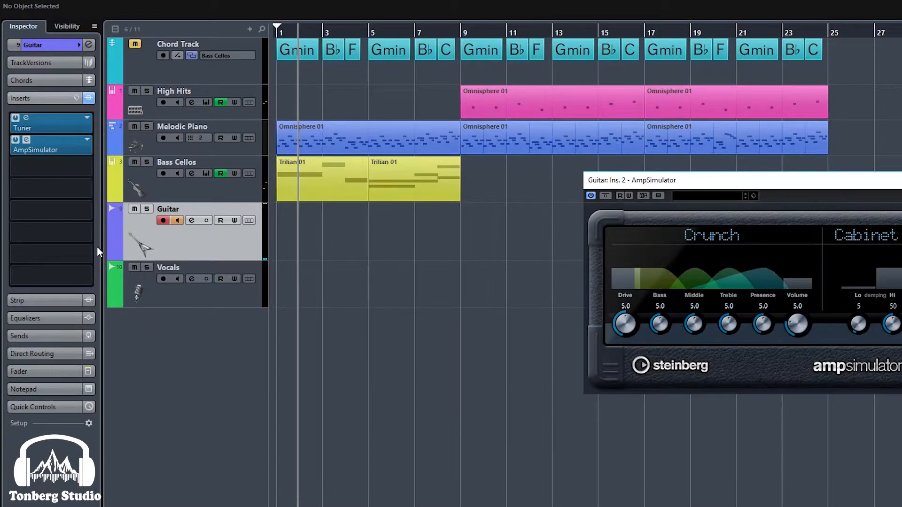
Replace AmpSimulator in the Guitar track's second insert with Dominator, load Compressor into its first stomp slot and return to the Amp section
left_click(88, 140)
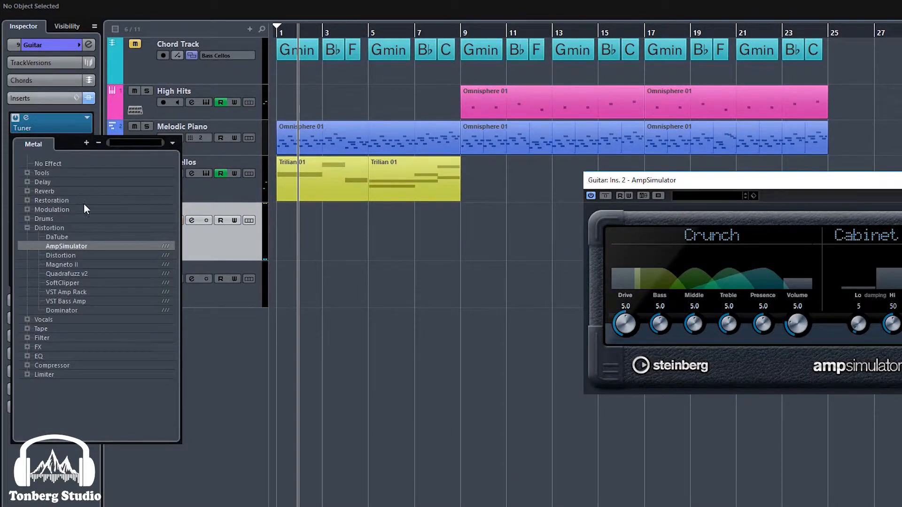
left_click(89, 310)
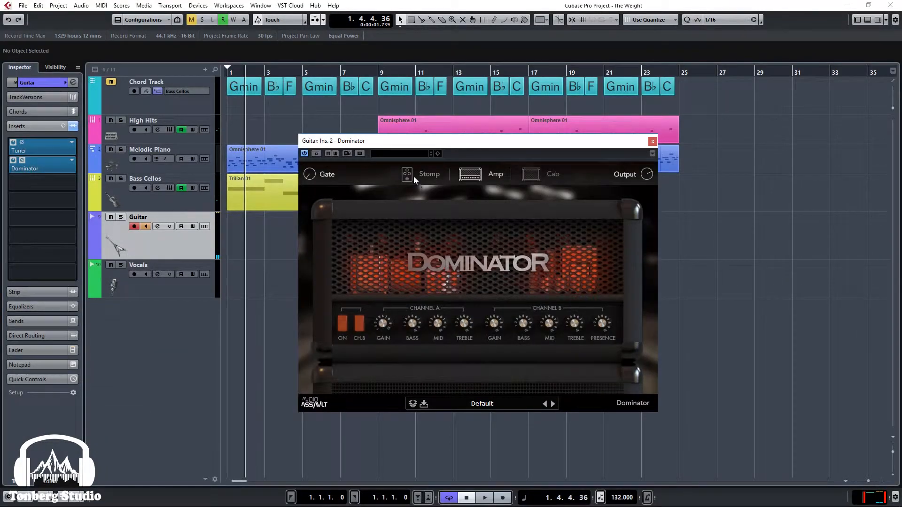
left_click(414, 177)
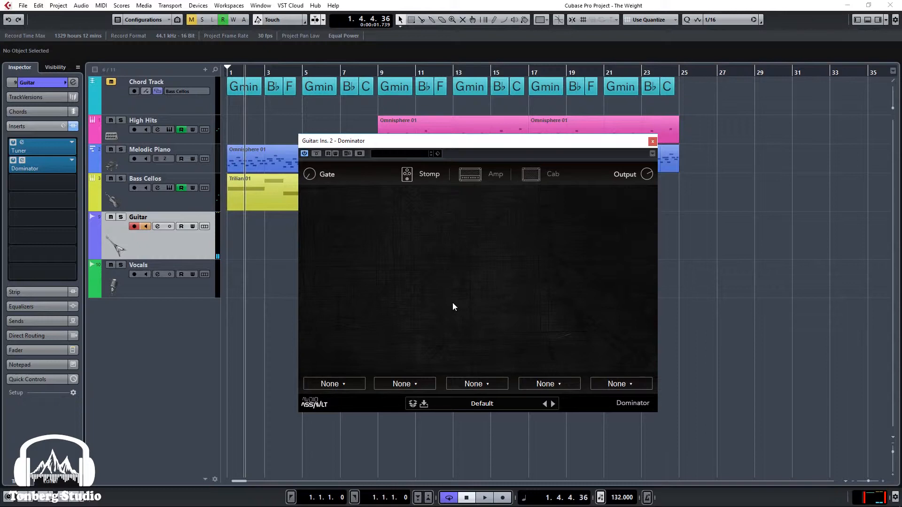
left_click(336, 384)
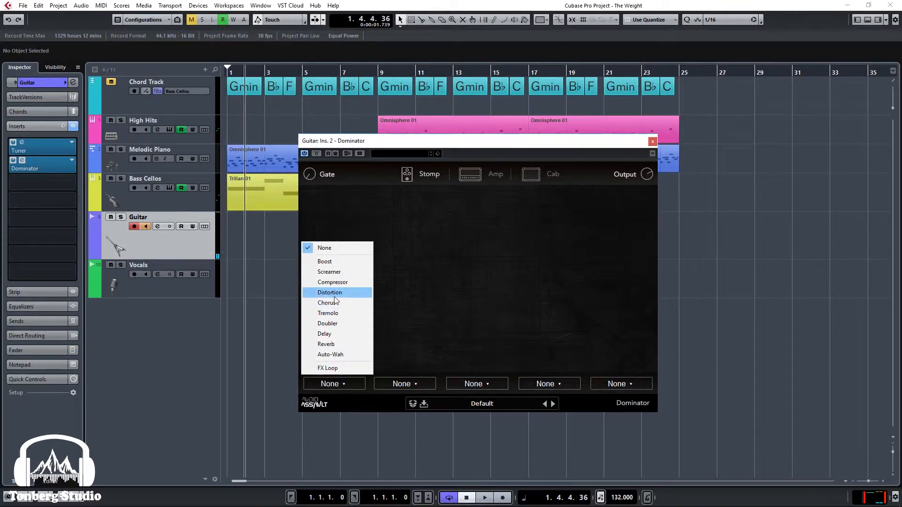
left_click(333, 282)
left_click(470, 178)
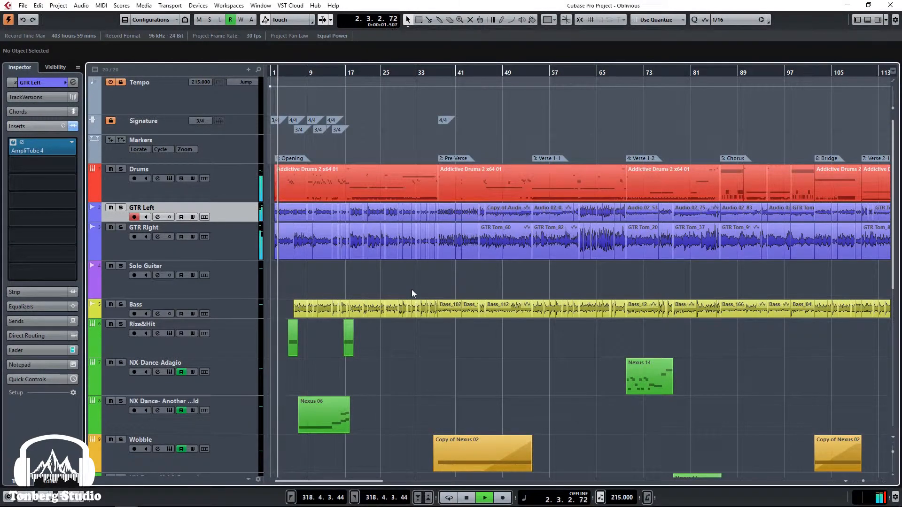
Open AmpliTube 4 on the GTR Left track and view its Stomp A and Amp A modules
left_click(23, 142)
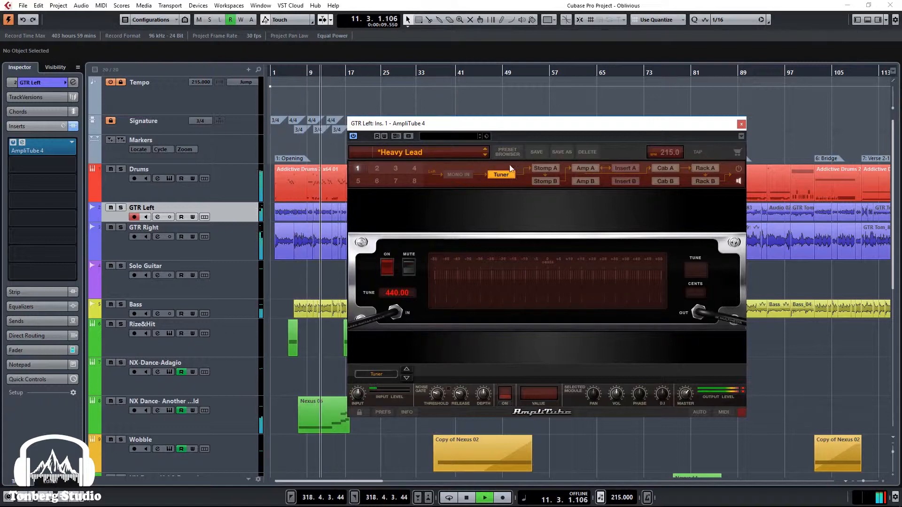
left_click(553, 168)
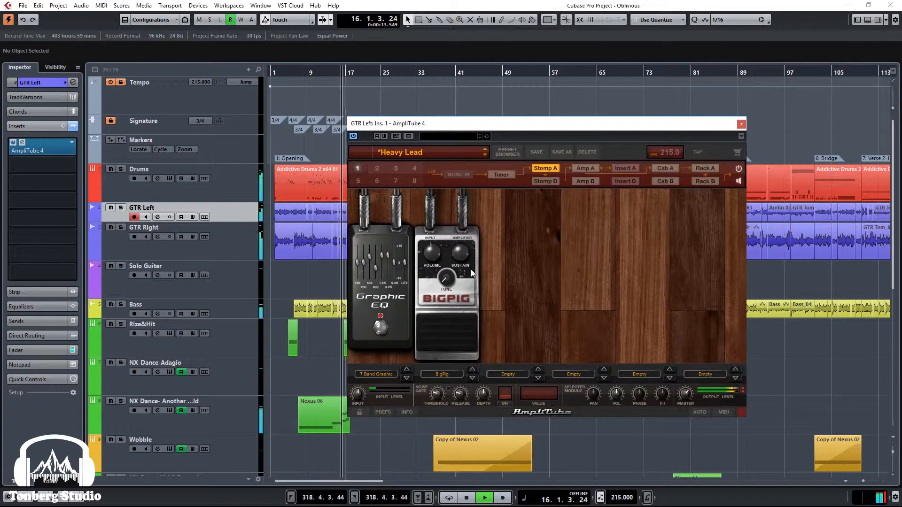
left_click(583, 168)
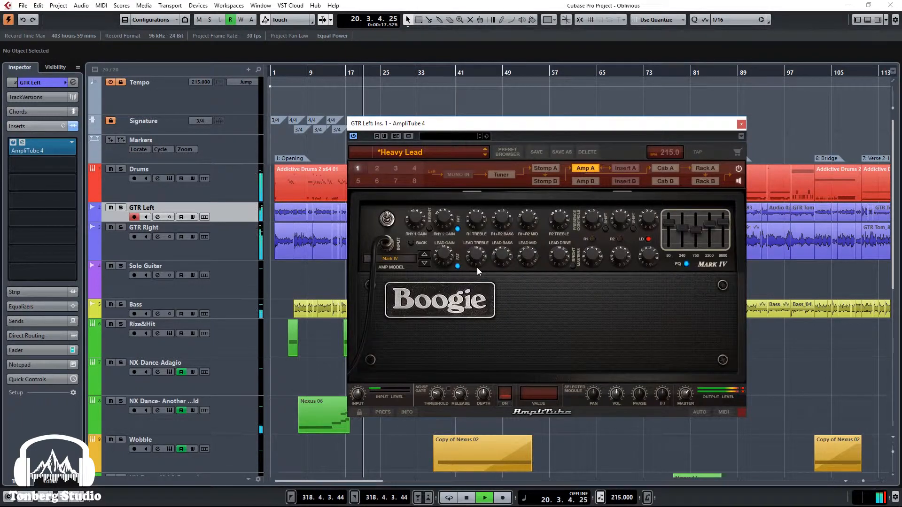
View the cabinet and speaker choices of AmpliTube's Cab A module and shift microphone 1 slightly up from the speaker's centre
left_click(662, 168)
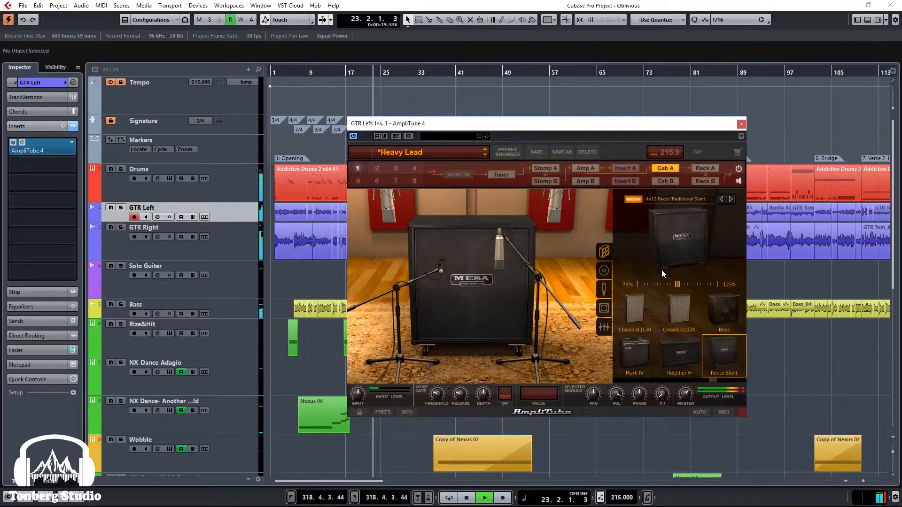
left_click(604, 272)
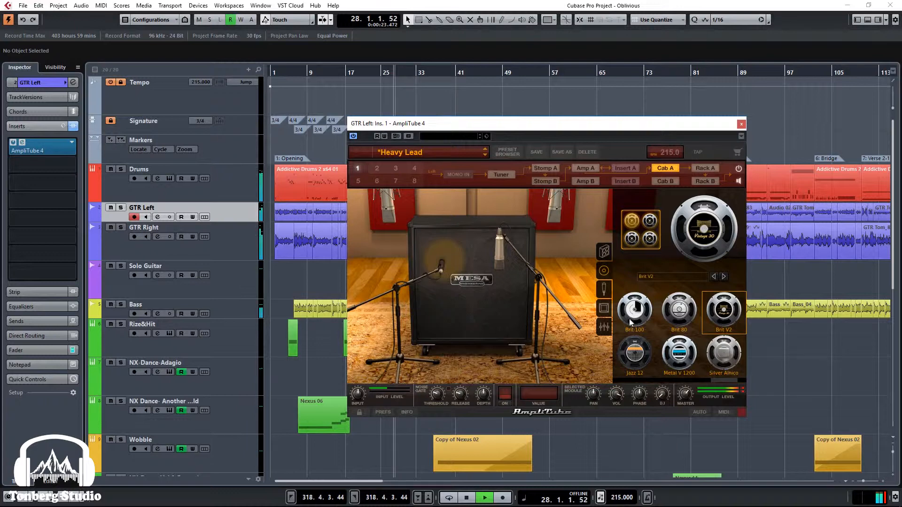
left_click(606, 290)
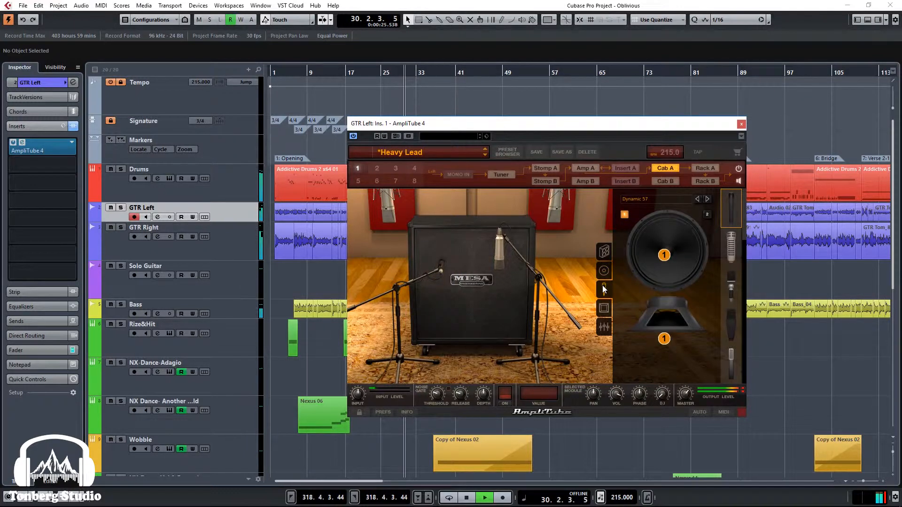
left_click_drag(664, 255, 660, 252)
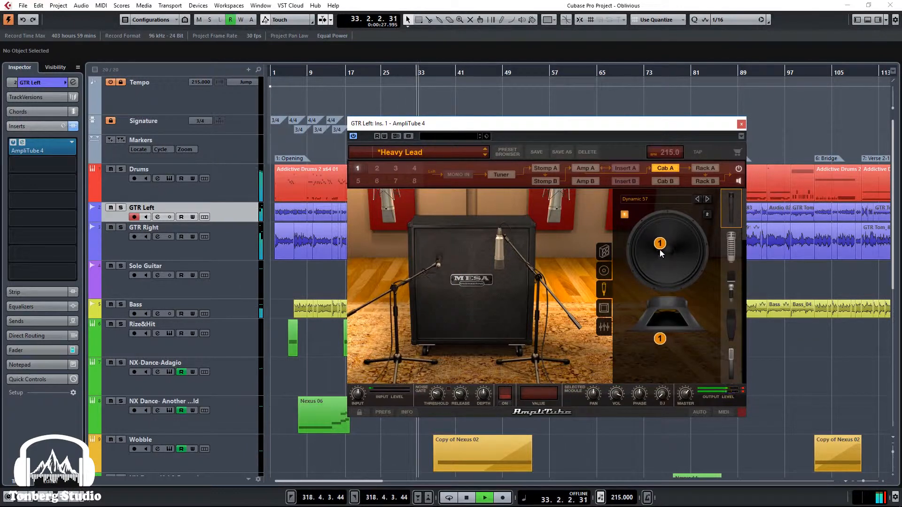
View Cab A's room and mixer settings, then bring up the Rack A module
left_click(605, 309)
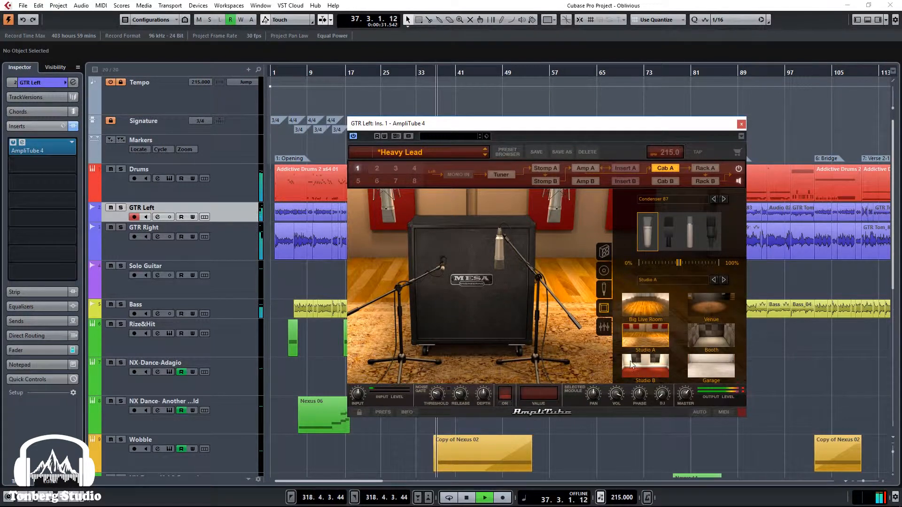
left_click(605, 328)
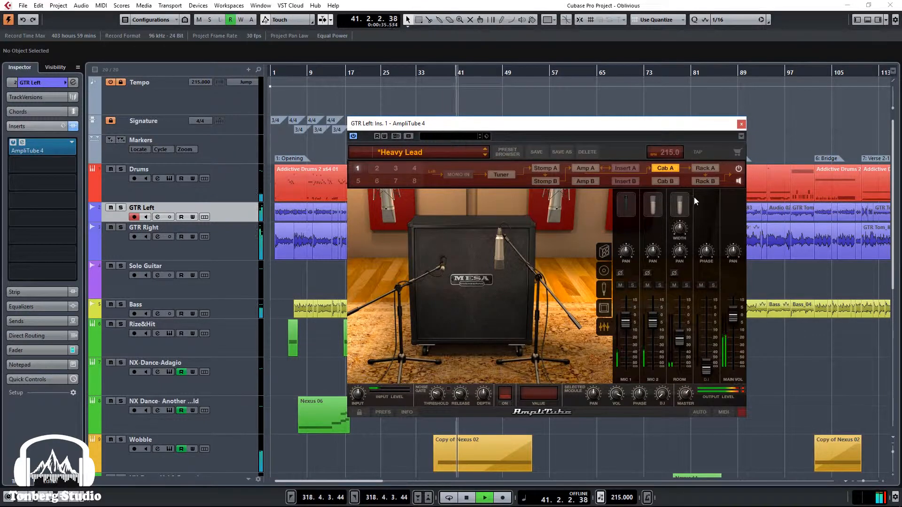
left_click(705, 168)
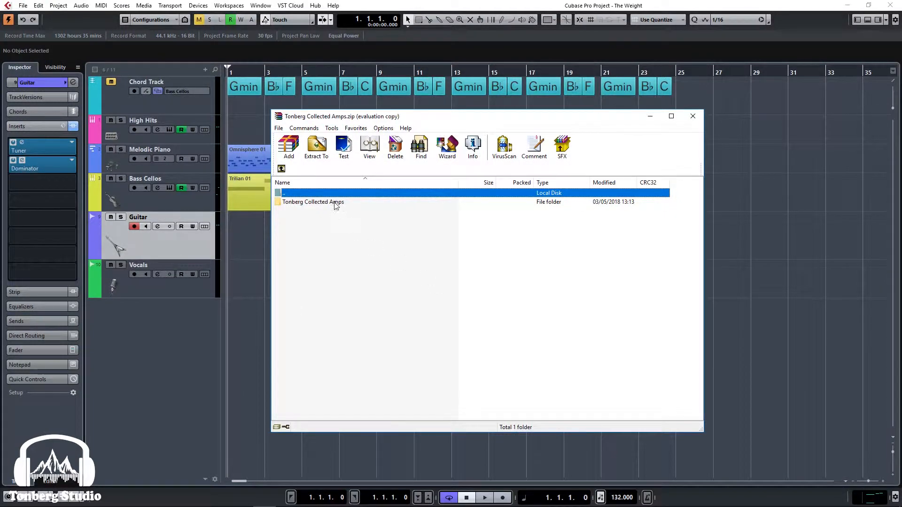
Browse to the 1- Effects folder of the Tonberg Collected Amps archive and read its Info.txt, closing it again
double_click(334, 203)
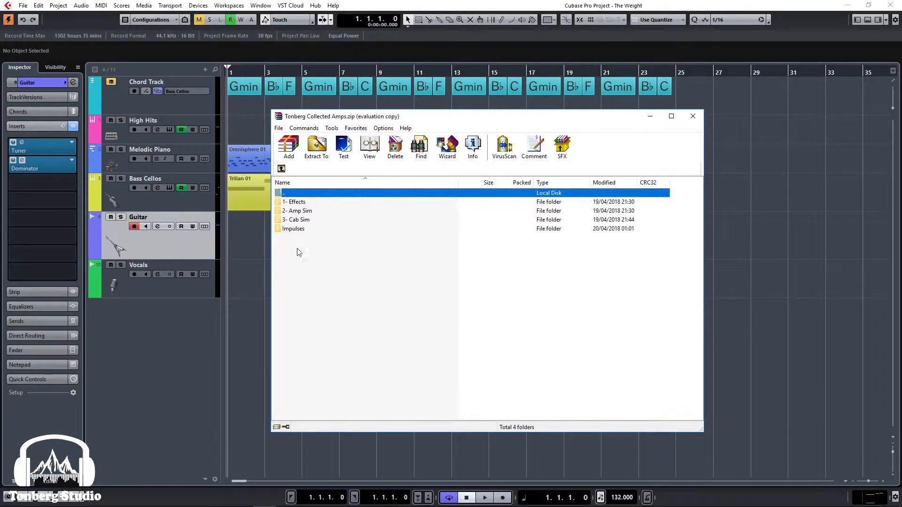
double_click(290, 203)
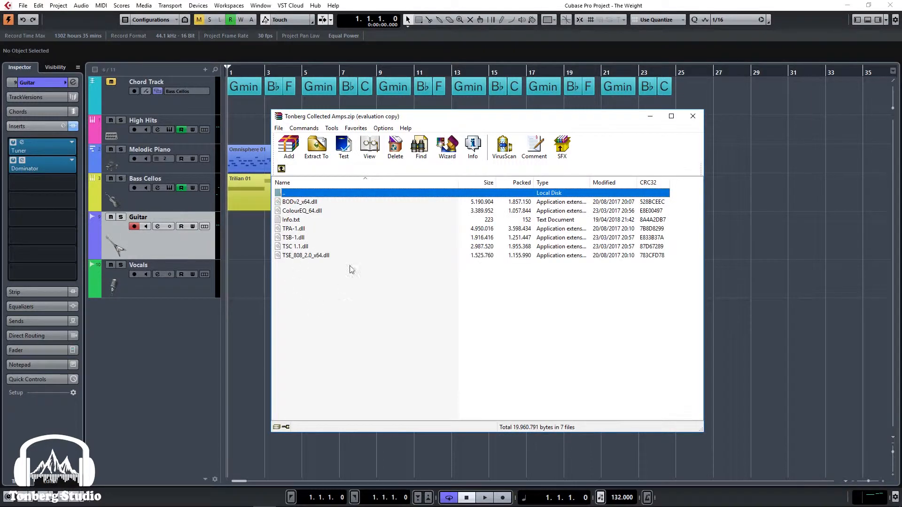
double_click(293, 221)
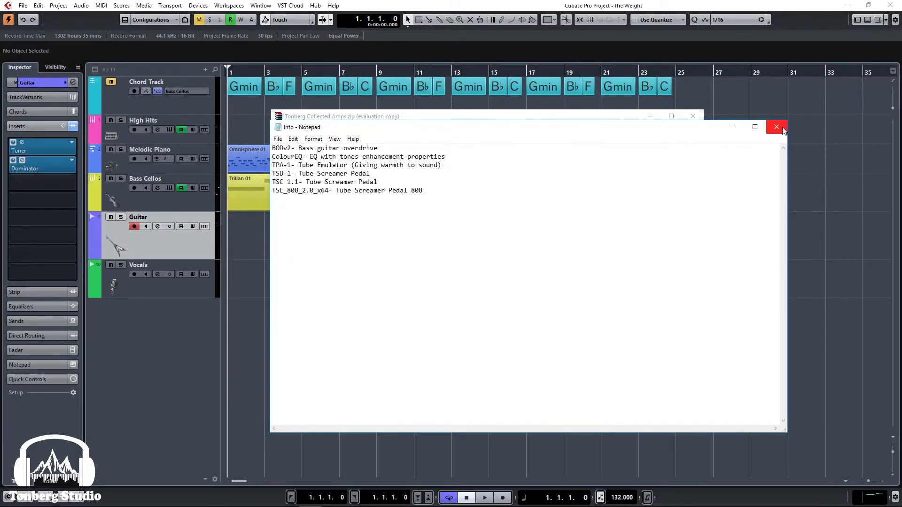
left_click(776, 127)
Look through the plug-in files in the archive's 2- Amp Sim folder and return to the parent folder
double_click(301, 195)
double_click(297, 211)
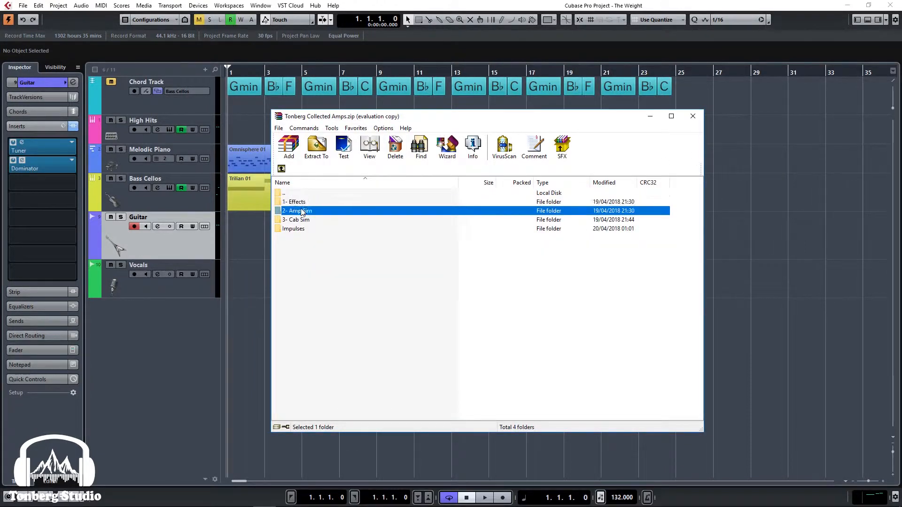
left_click_drag(297, 335, 292, 198)
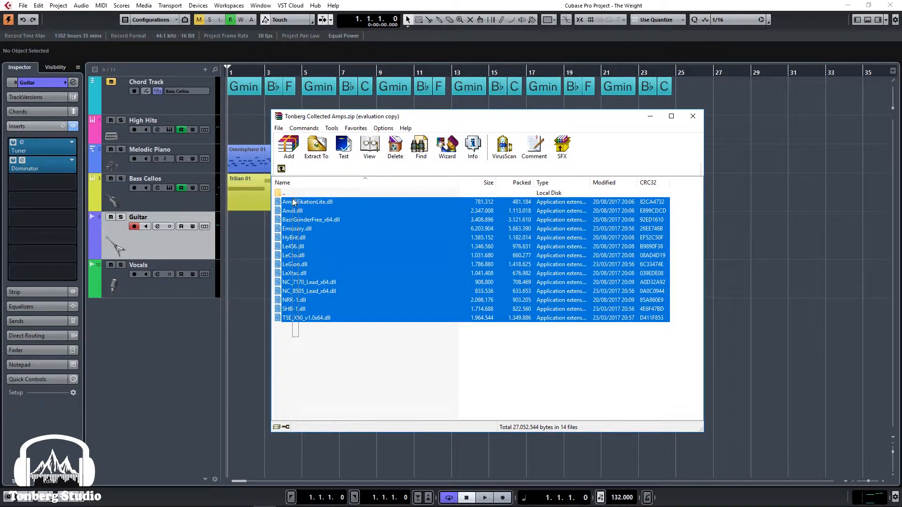
double_click(289, 194)
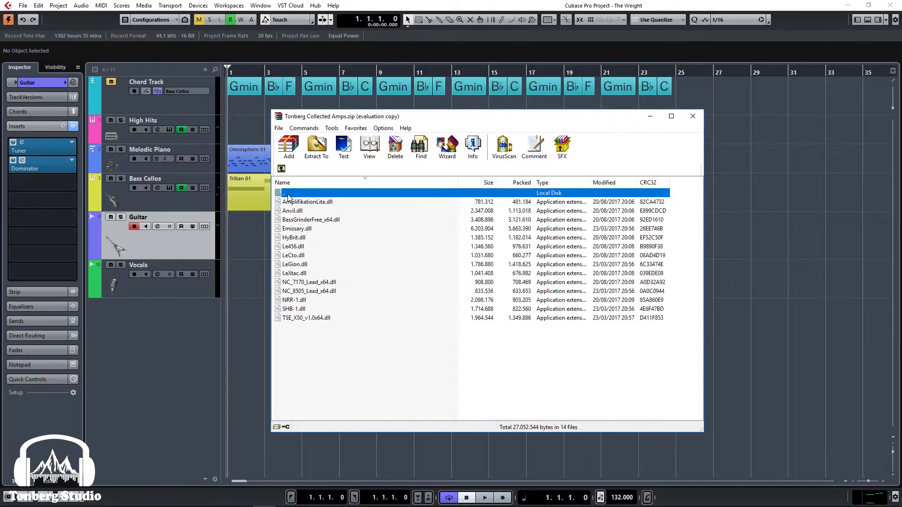
Look through the archive's 3- Cab Sim folder, including its 32 bit subfolder, and return to the parent folder
double_click(297, 220)
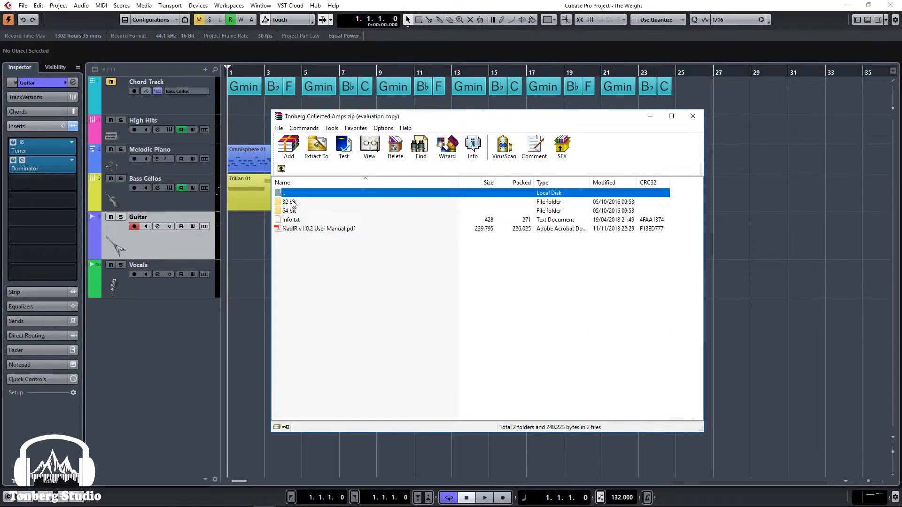
double_click(292, 202)
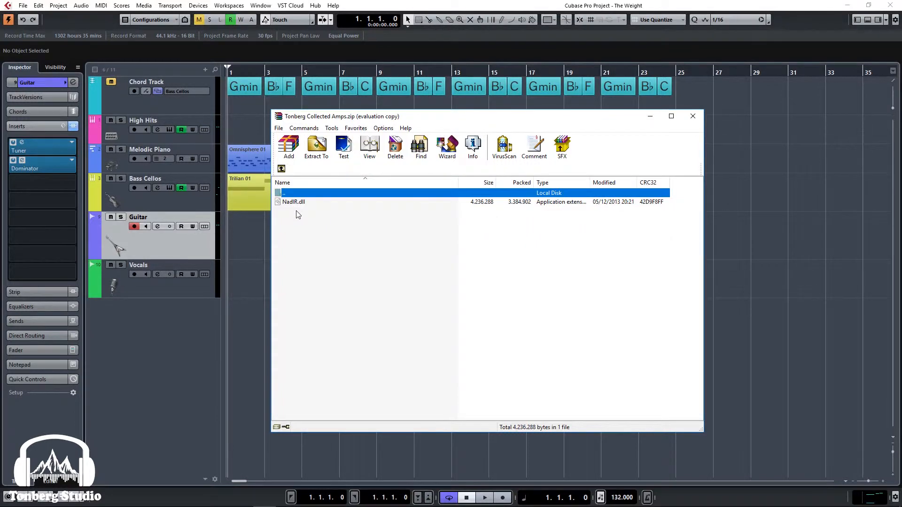
double_click(292, 192)
double_click(289, 203)
double_click(289, 194)
Browse the cabinet folders inside Impulses, then go back up to the archive's Tonberg Collected Amps folder and show its available actions
double_click(300, 228)
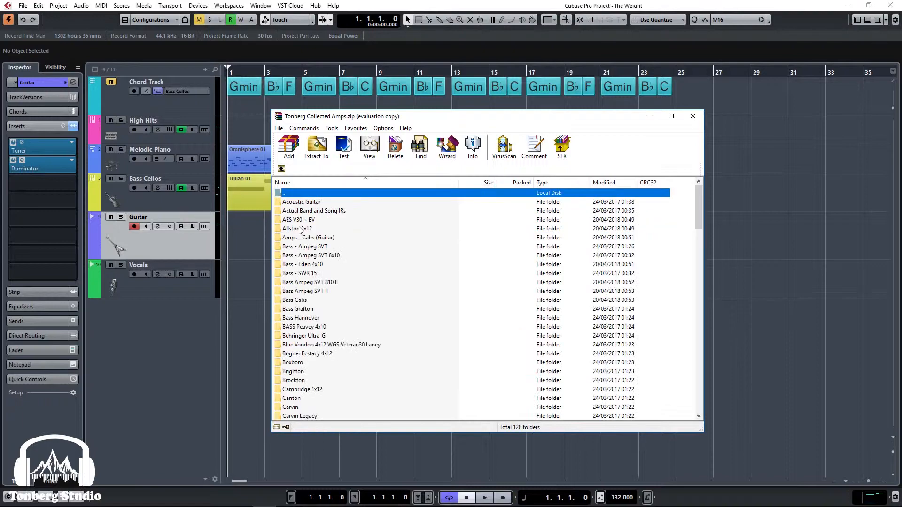
scroll(332, 224, "down", 16)
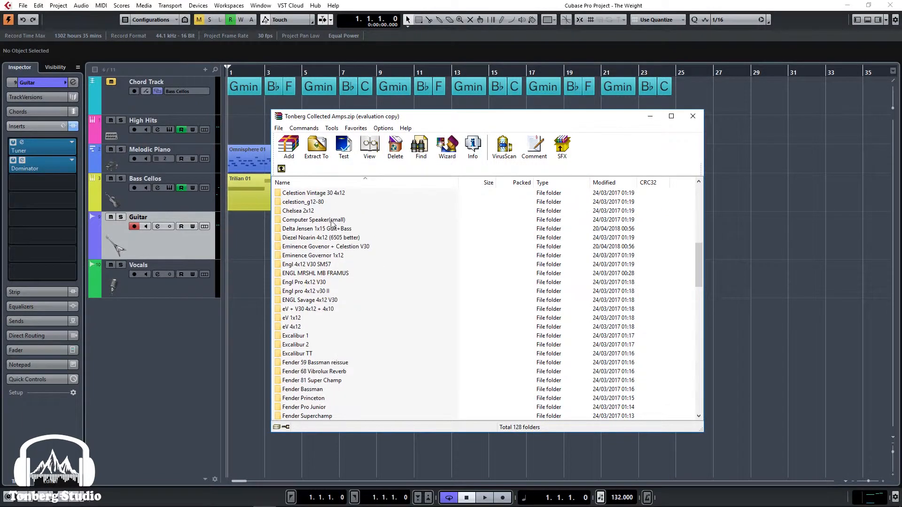
scroll(332, 225, "down", 15)
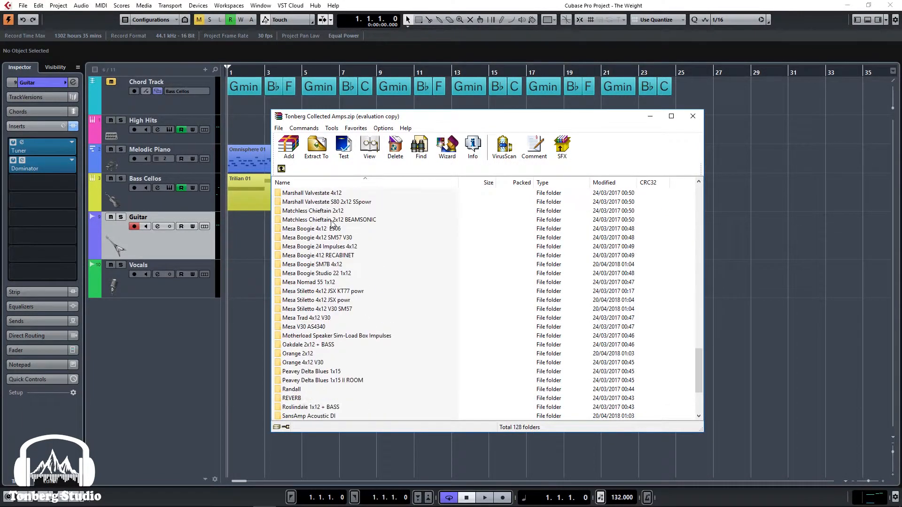
left_click(281, 170)
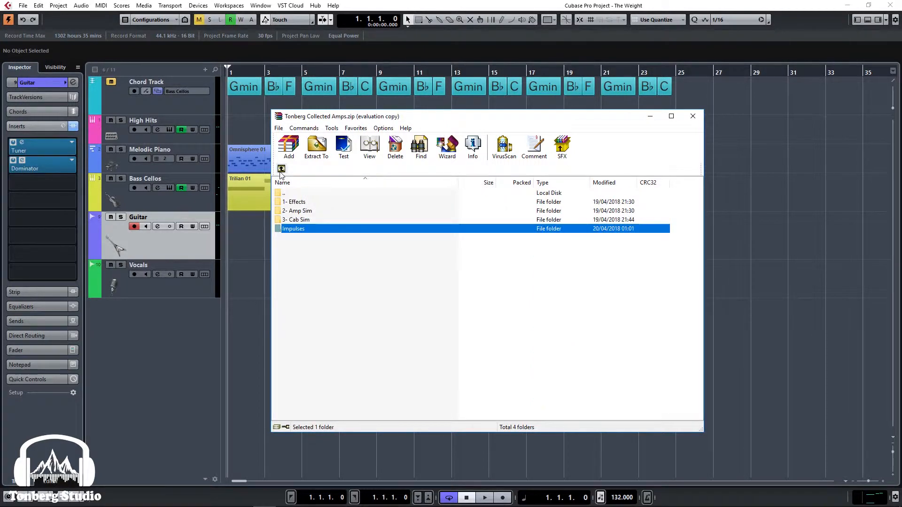
left_click(281, 170)
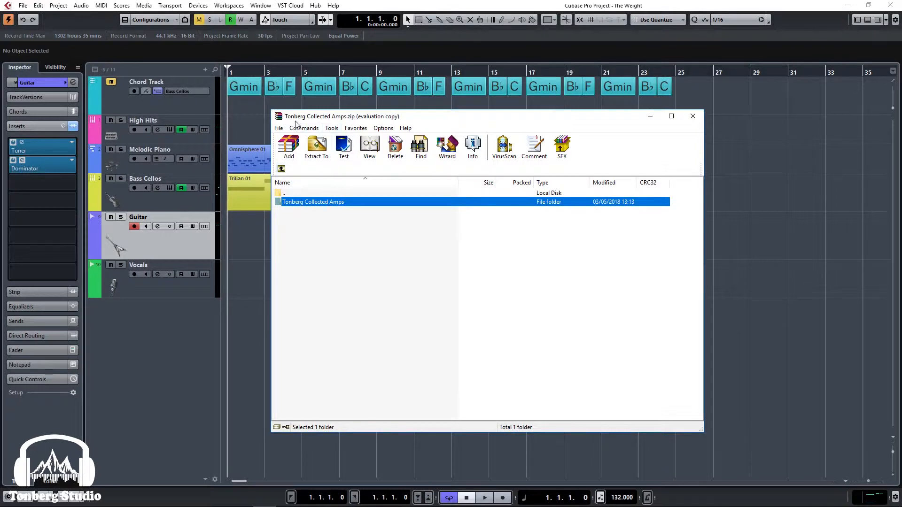
right_click(301, 204)
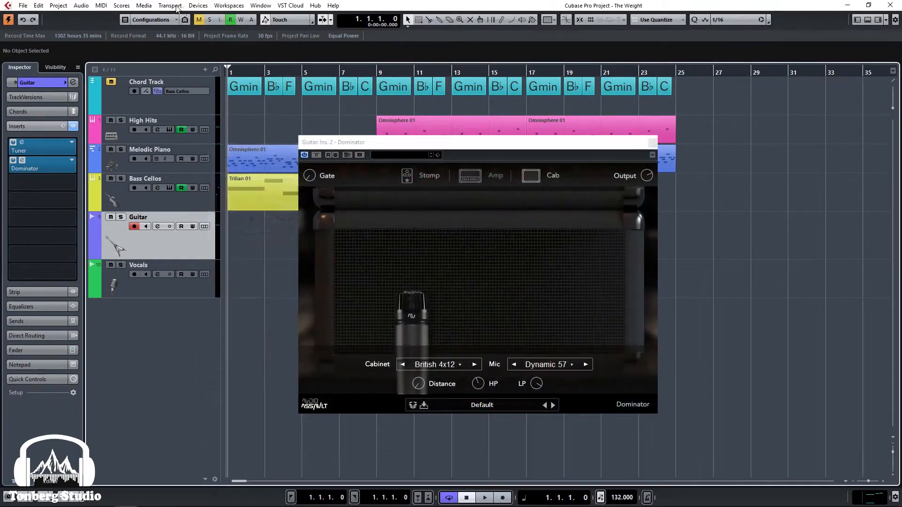
Rescan the VST effects in Cubase's Plug-in Manager and close the manager
left_click(198, 5)
left_click(222, 119)
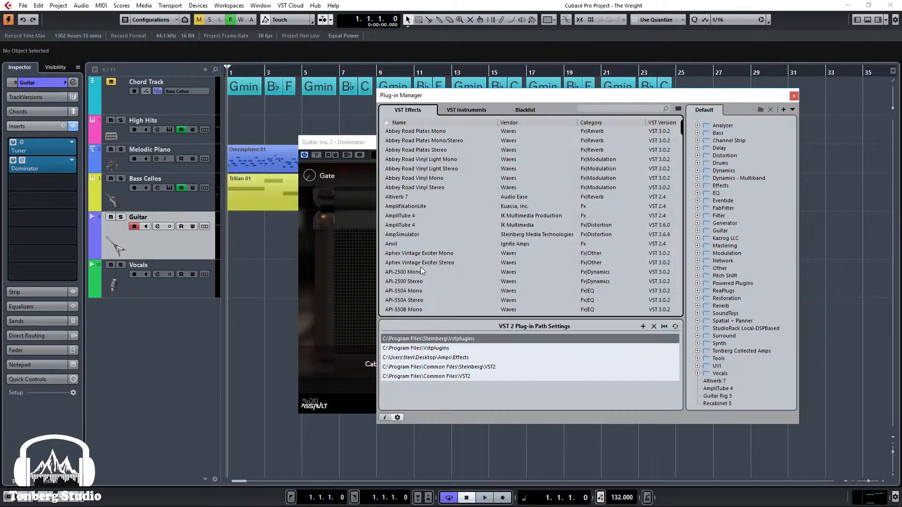
left_click(676, 326)
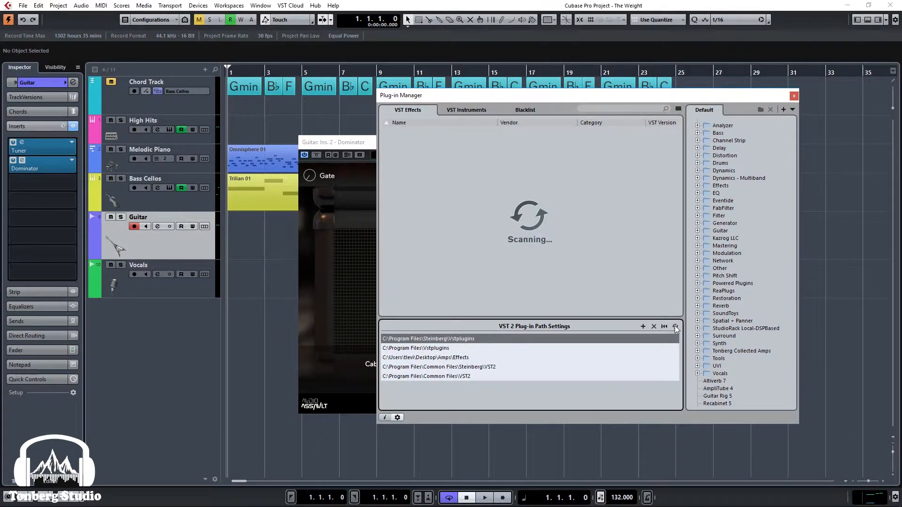
left_click(450, 273)
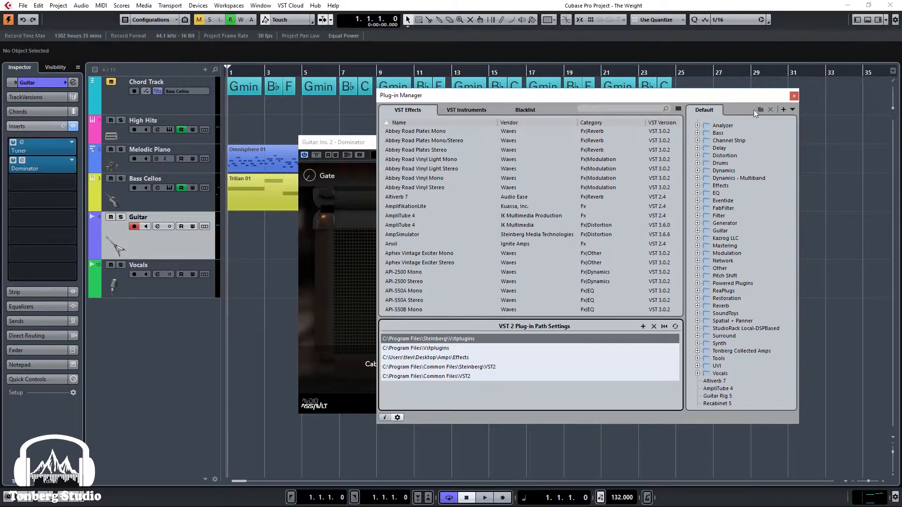
left_click(794, 96)
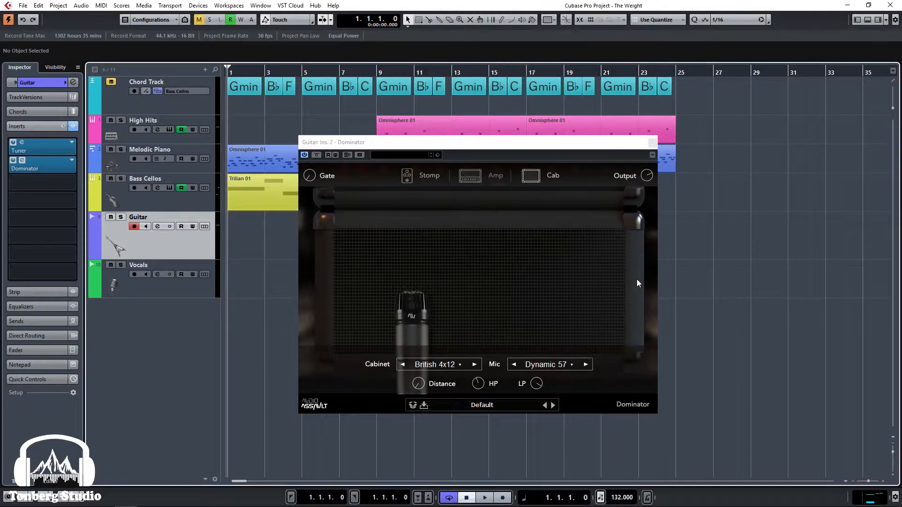
Bypass the Dominator insert on the Guitar track and close its plug-in window
left_click(25, 160)
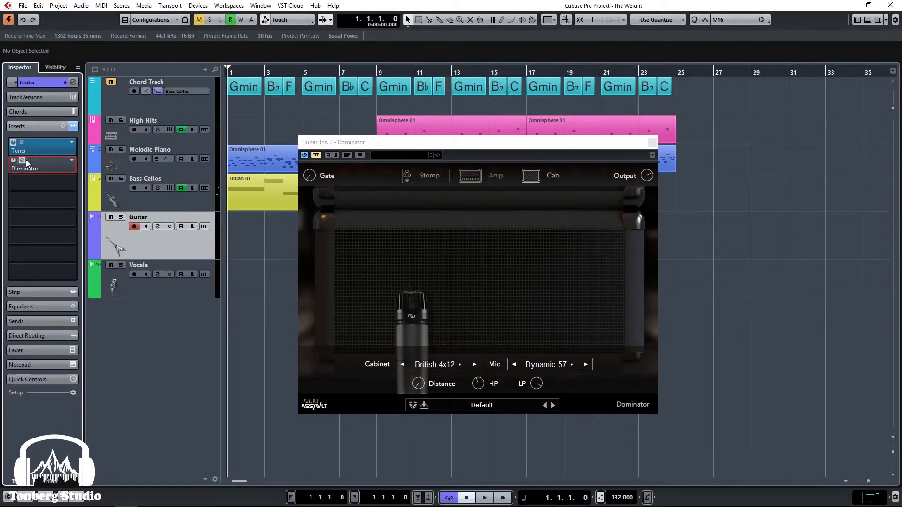
left_click(23, 159)
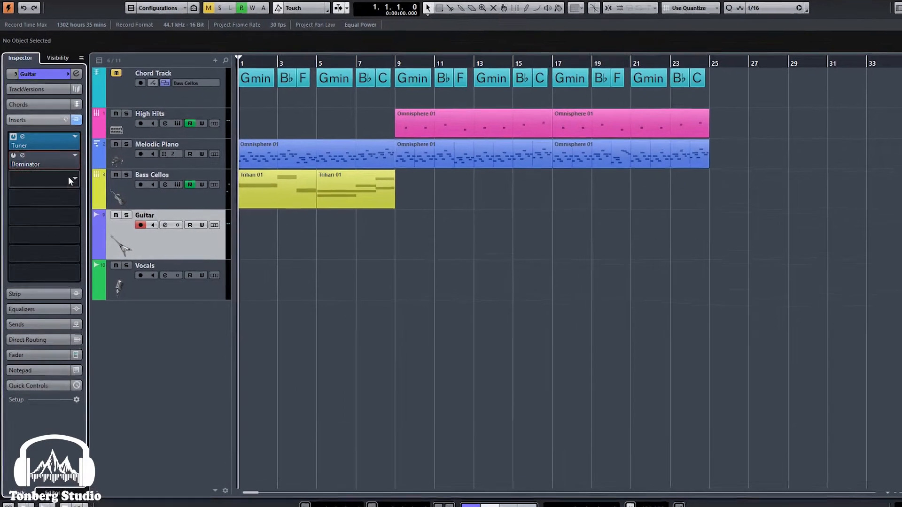
Load TSC 1.1 from Tonberg Collected Amps' 1- Effects folder into the Guitar track's third insert slot
left_click(65, 180)
scroll(74, 284, "down", 3)
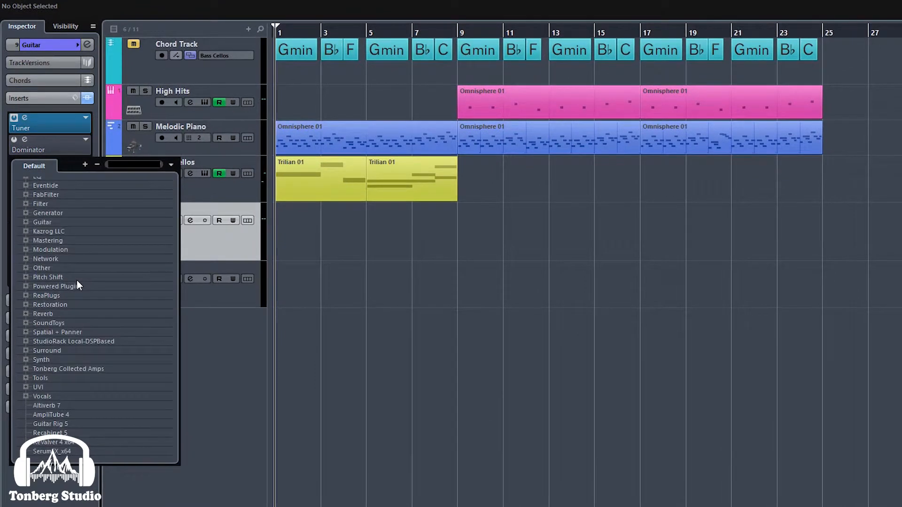
left_click(26, 369)
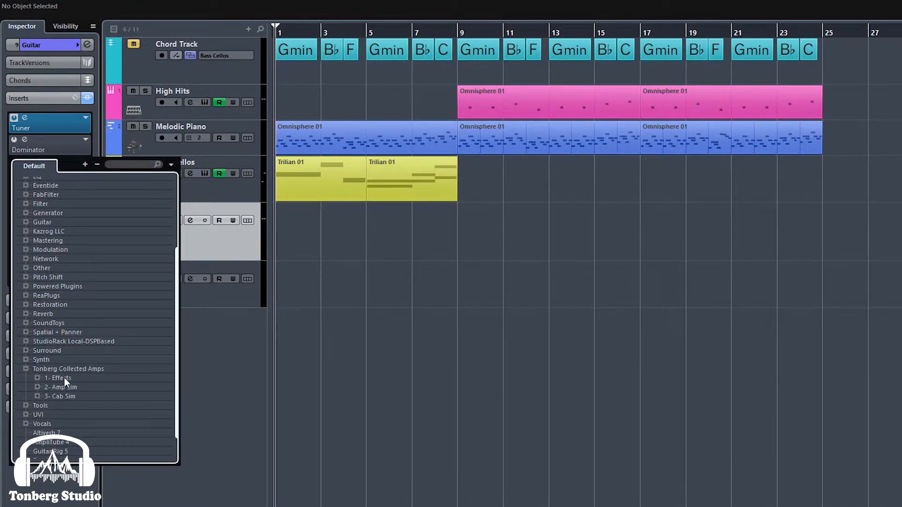
left_click(37, 377)
scroll(66, 376, "down", 2)
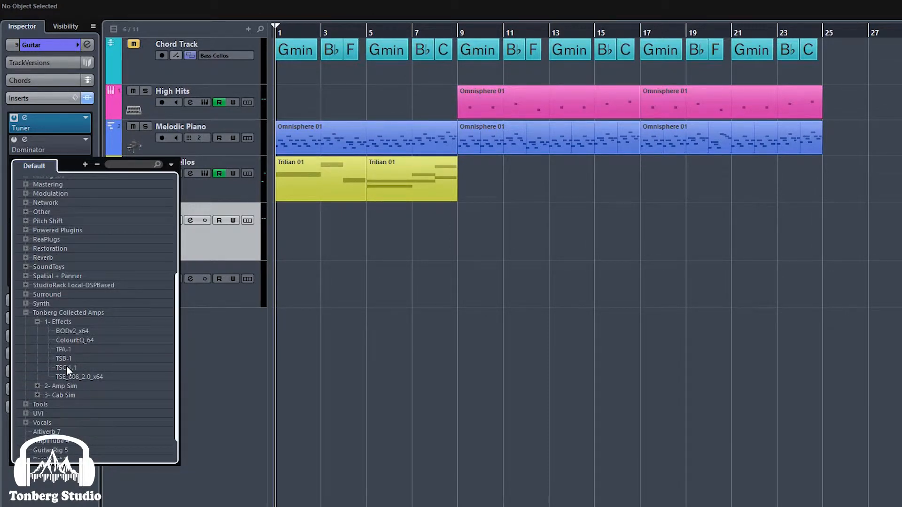
left_click(66, 366)
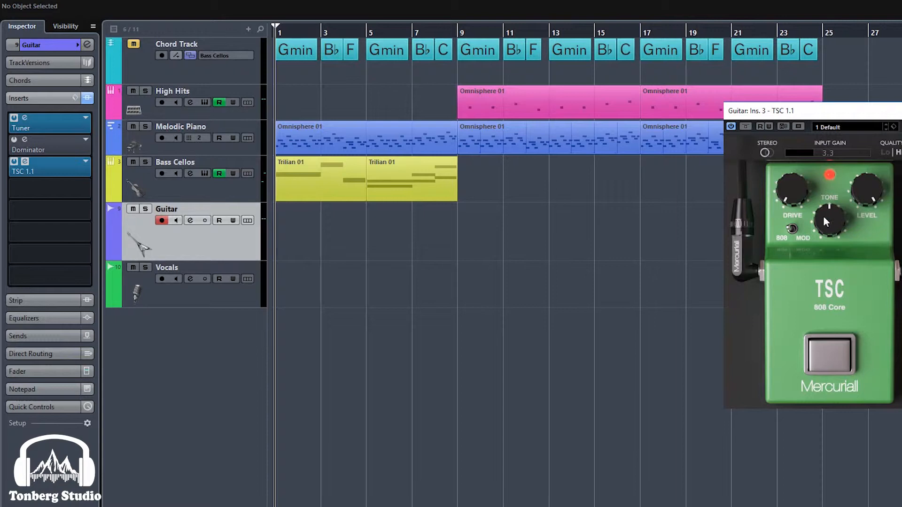
Load the LeGion amp from Tonberg Collected Amps' 2- Amp Sim folder into the Guitar track's fourth insert slot
left_click(84, 187)
scroll(63, 310, "down", 3)
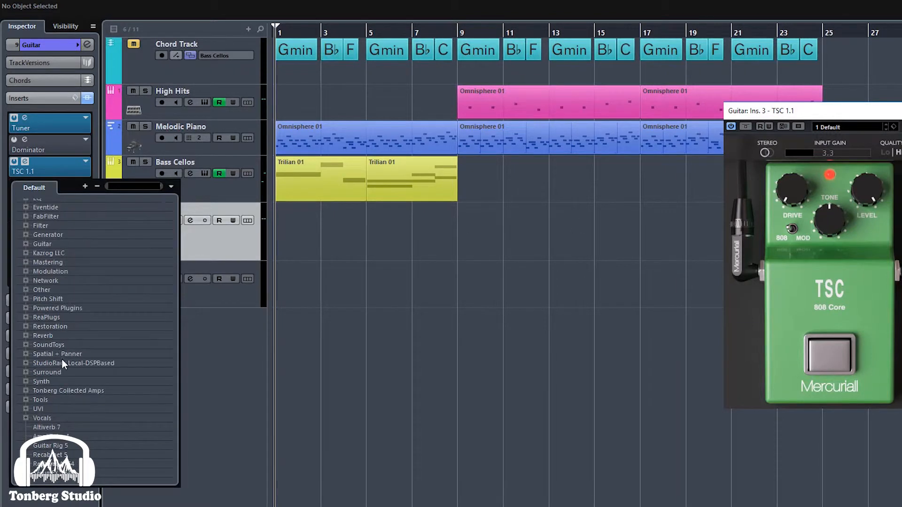
left_click(25, 390)
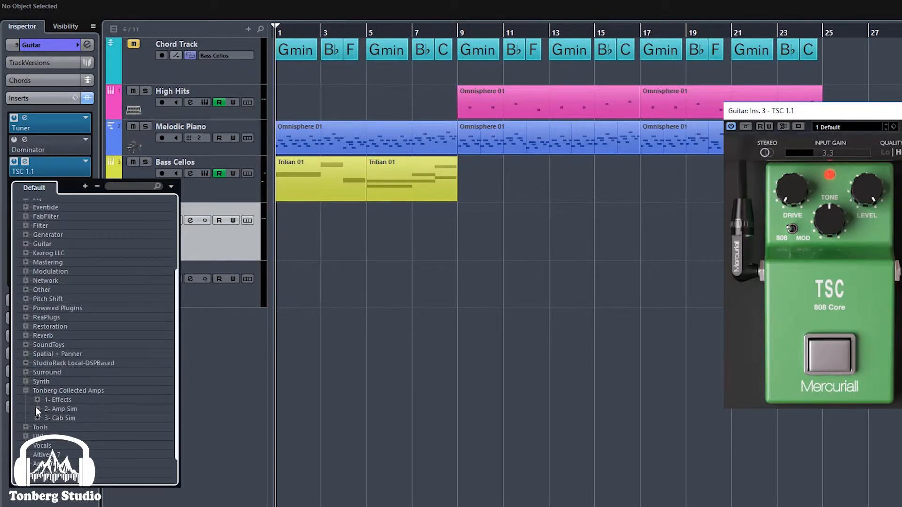
left_click(37, 409)
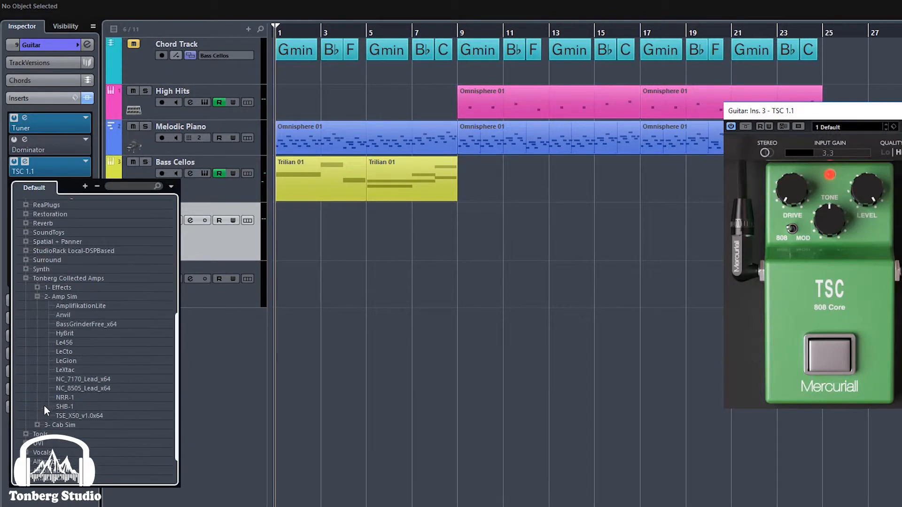
left_click(64, 360)
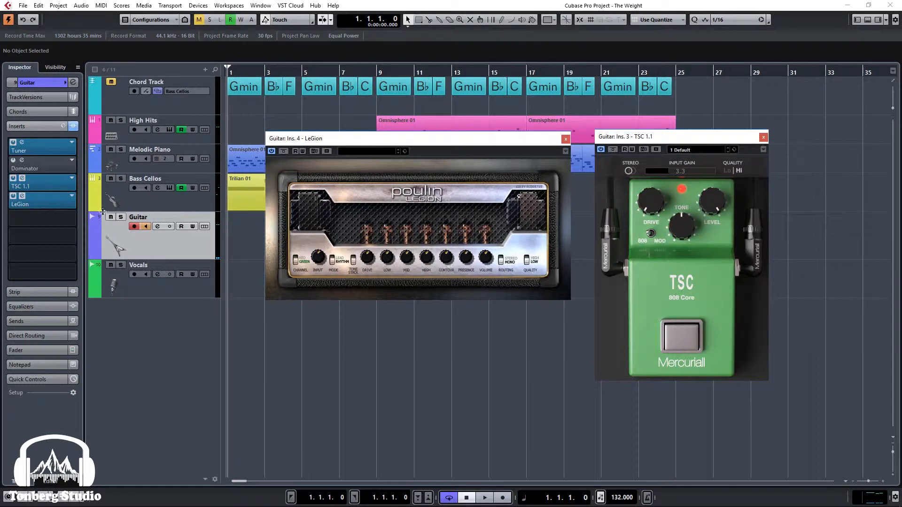
Load NadIR from the 3- Cab Sim folder into the Guitar track's fifth insert slot and move its window fully into view
left_click(68, 218)
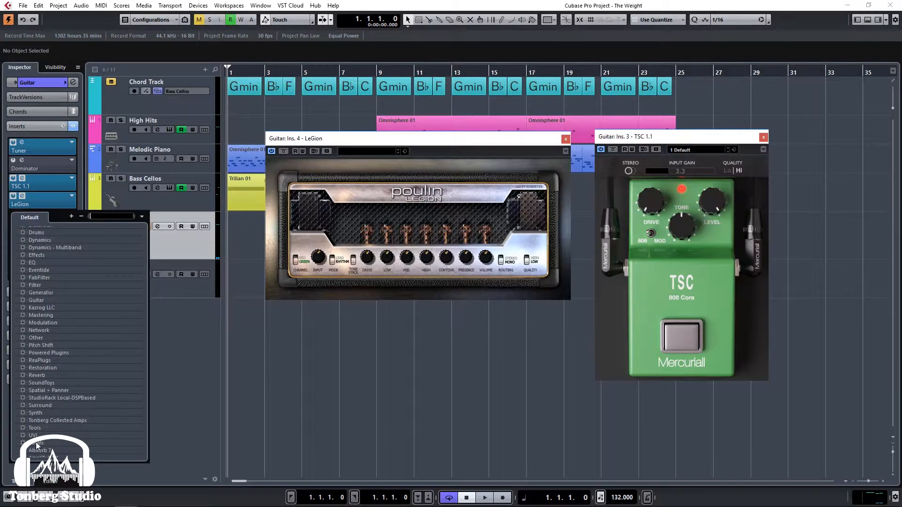
left_click(18, 420)
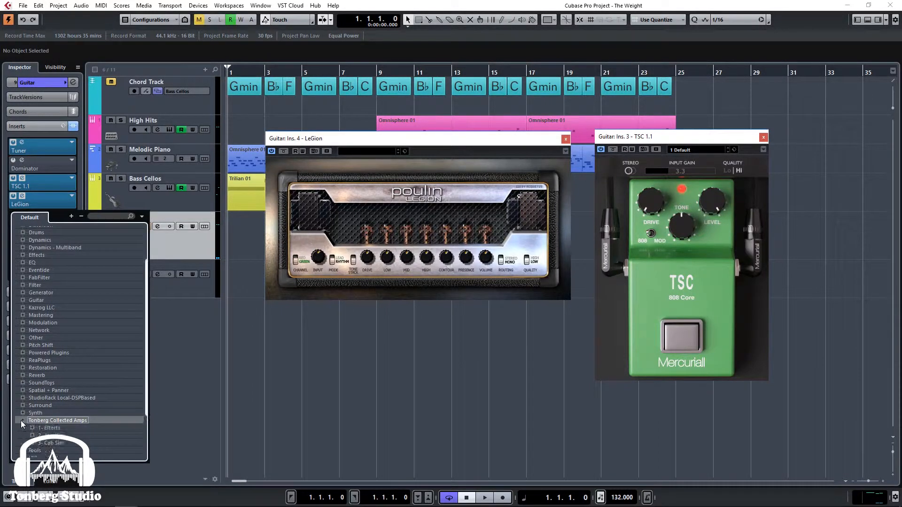
left_click(21, 421)
left_click(31, 384)
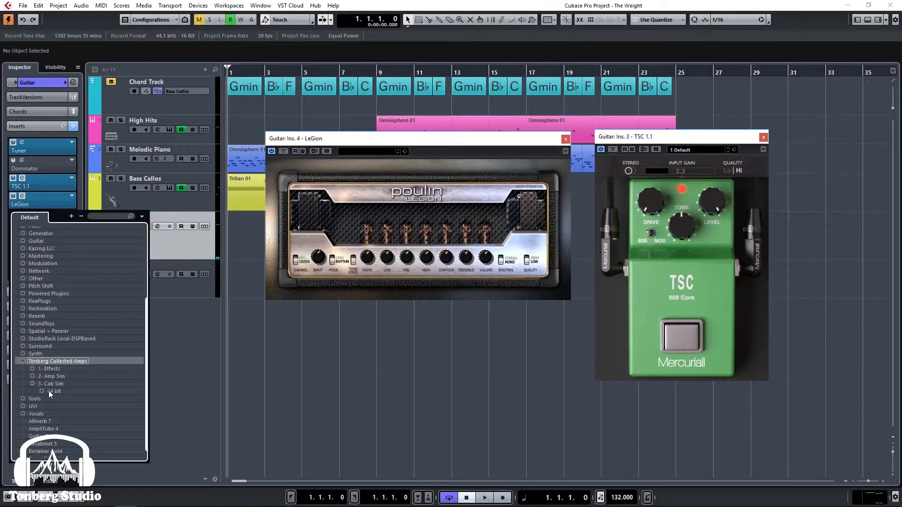
left_click(41, 391)
left_click(60, 398)
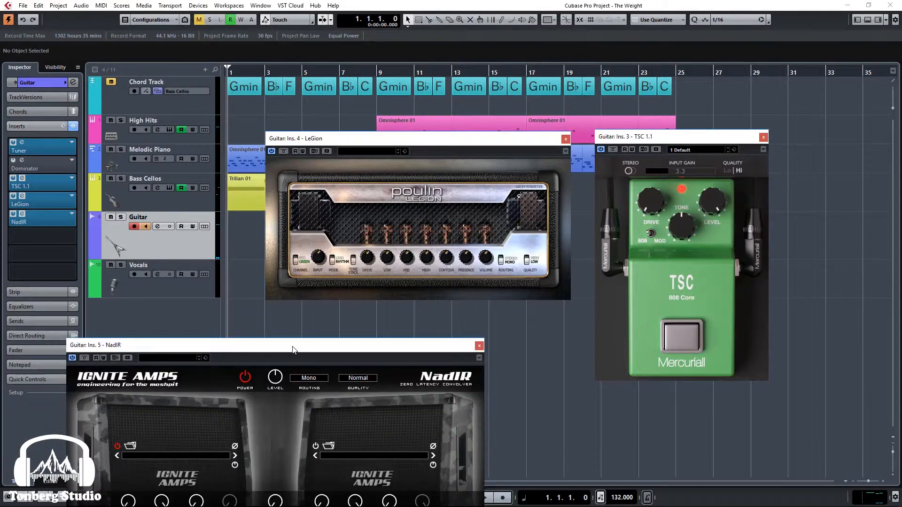
left_click_drag(292, 350, 448, 185)
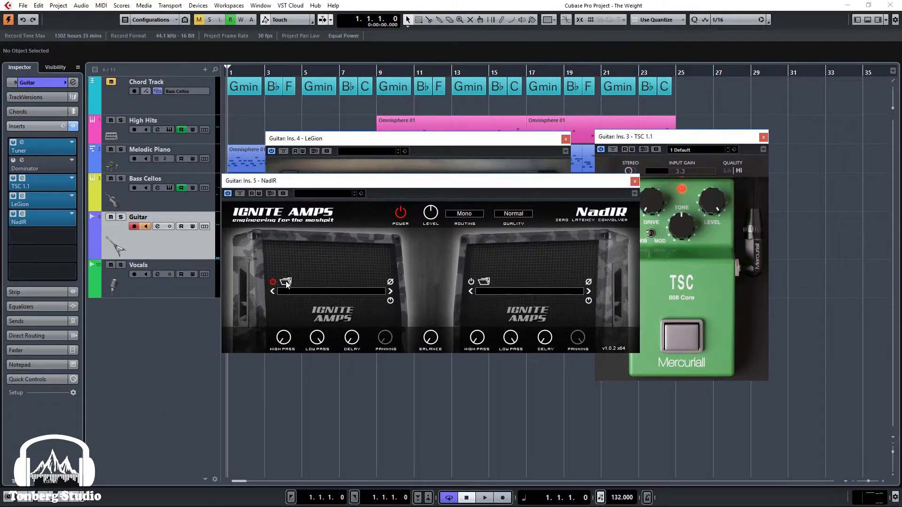
Load Marshall 1960A e609_01_dc.wav from the Impulses folder's Marshall 1960A 4x12 subfolder into NadIR's first cabinet
left_click(286, 282)
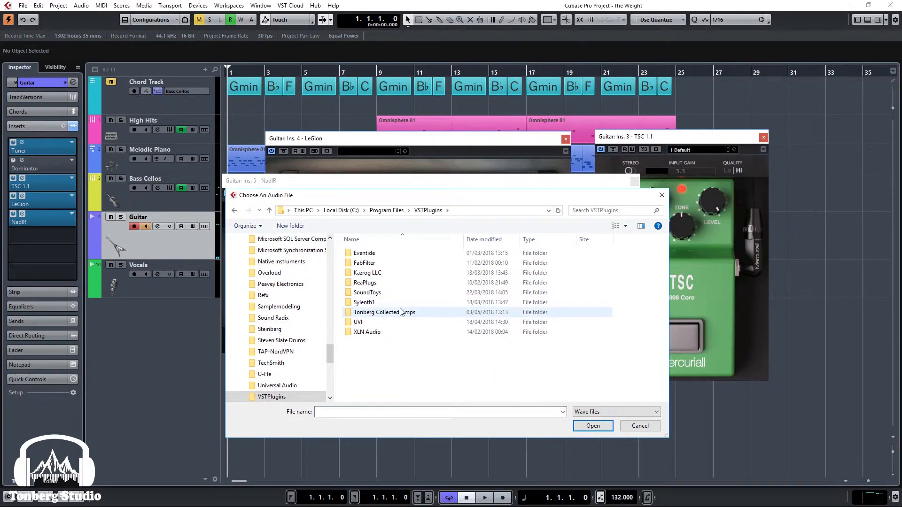
double_click(401, 312)
left_click(369, 285)
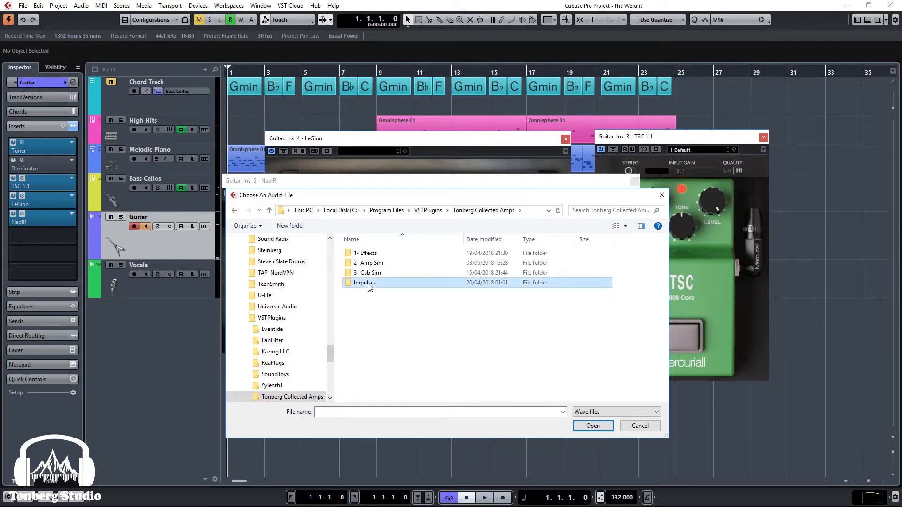
double_click(370, 283)
scroll(388, 283, "down", 8)
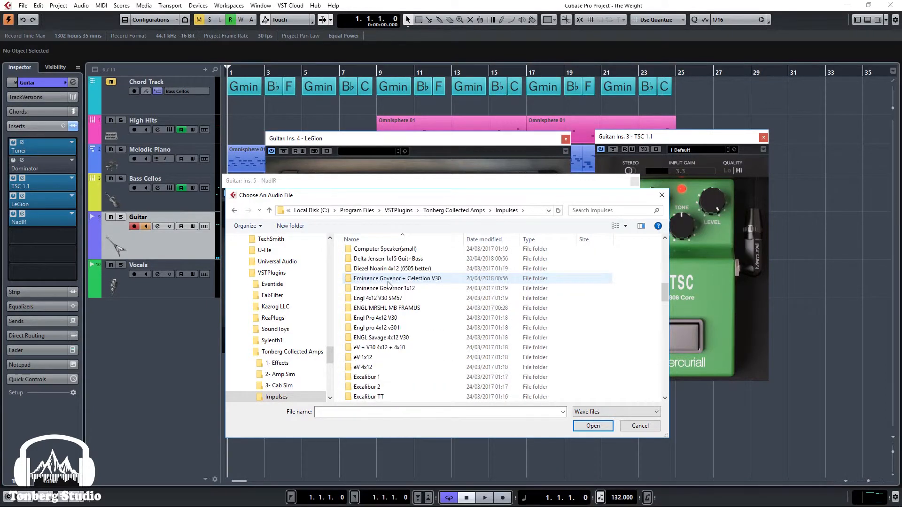
scroll(387, 283, "down", 2)
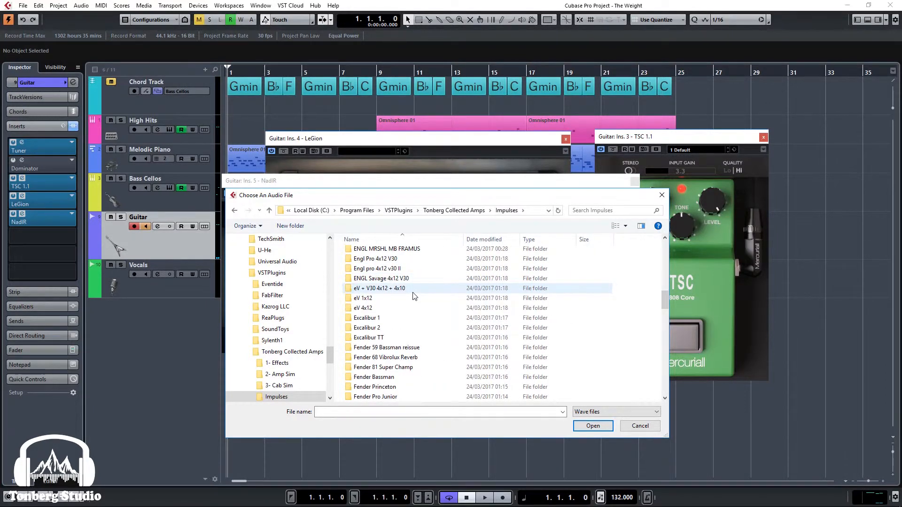
scroll(413, 293, "down", 12)
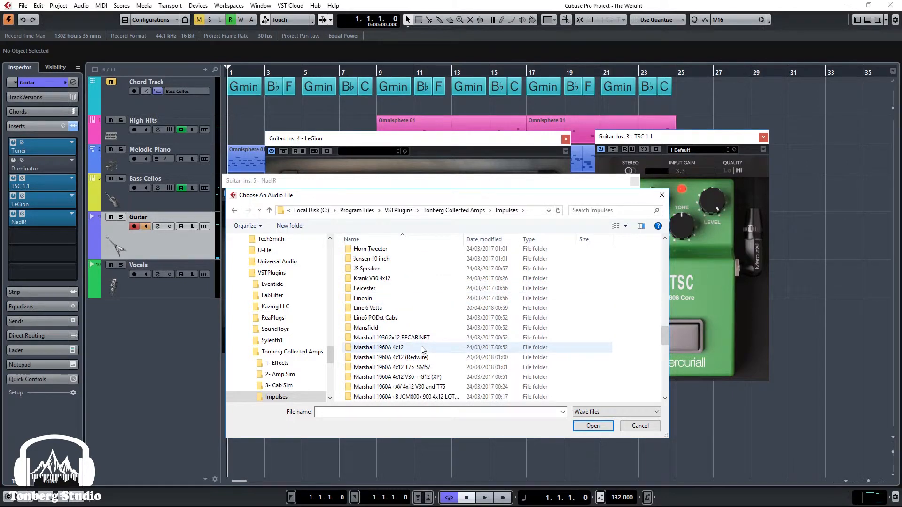
double_click(412, 348)
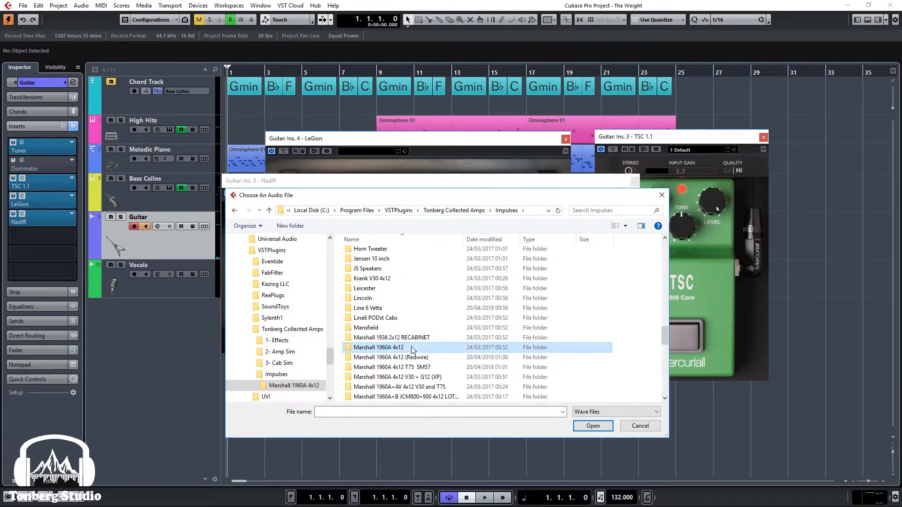
double_click(390, 253)
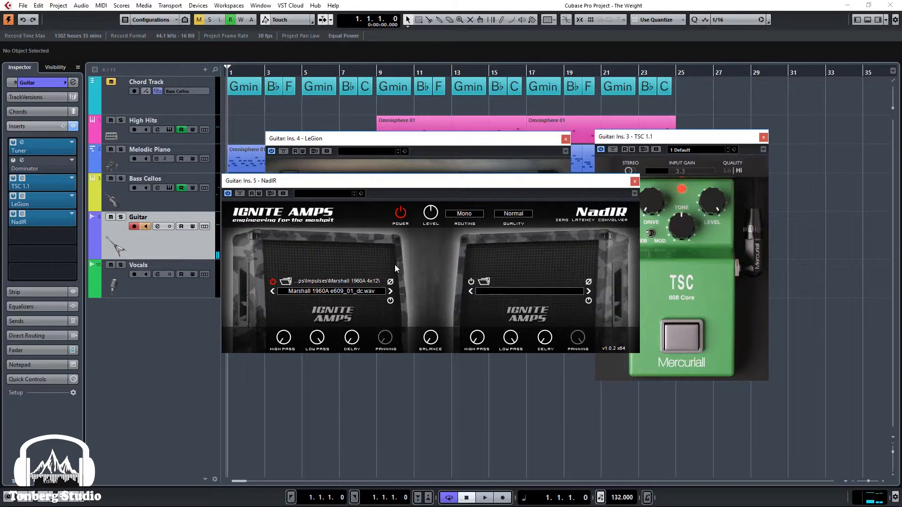
Load Vetta floor SC_01.wav from Impulses' Line 6 Vetta folder into NadIR's second cabinet, switched on, and adjust the balance between the cabinets
left_click(483, 281)
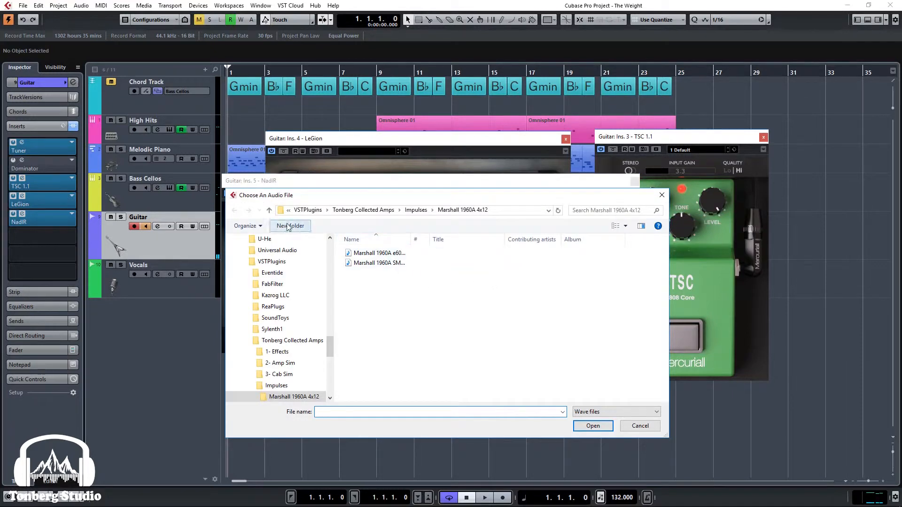
left_click(269, 210)
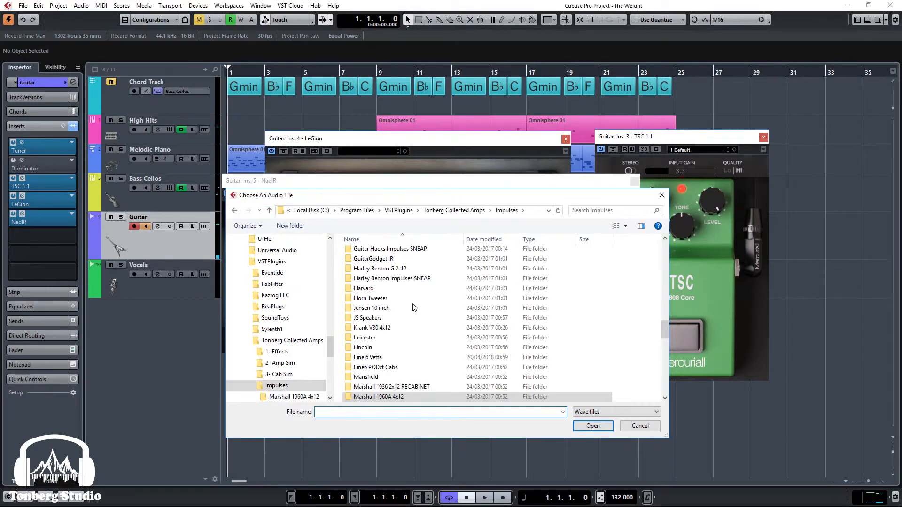
double_click(408, 357)
double_click(391, 266)
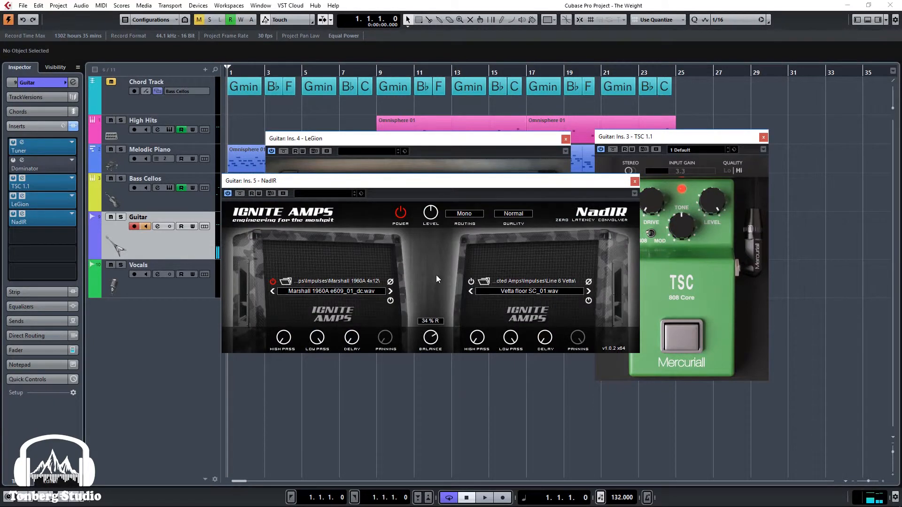
left_click(470, 281)
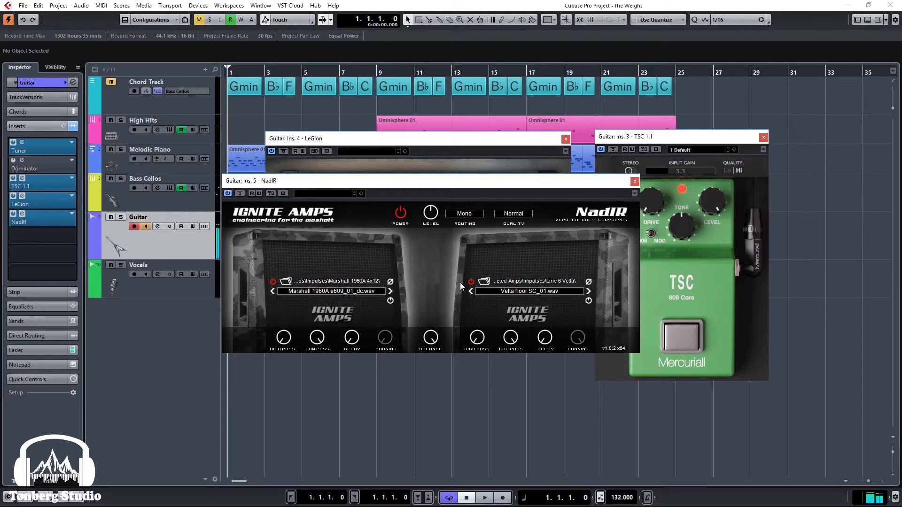
left_click_drag(431, 337, 429, 377)
Bring the LeGion and TSC 1.1 windows to the front and switch off the TSC pedal
left_click(485, 145)
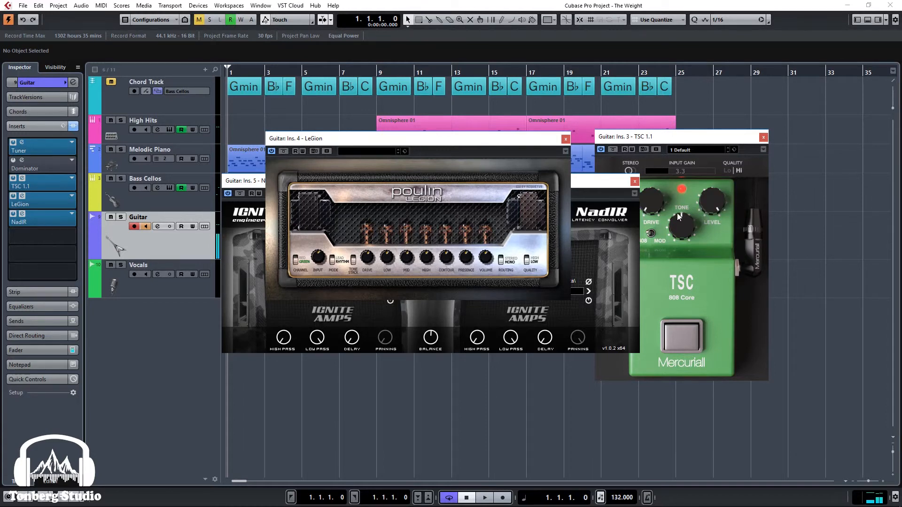
left_click(660, 207)
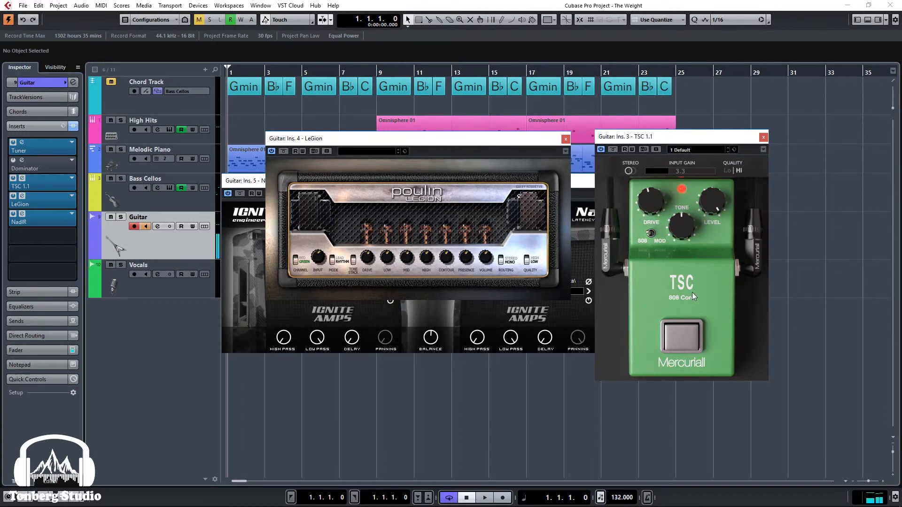
left_click(695, 333)
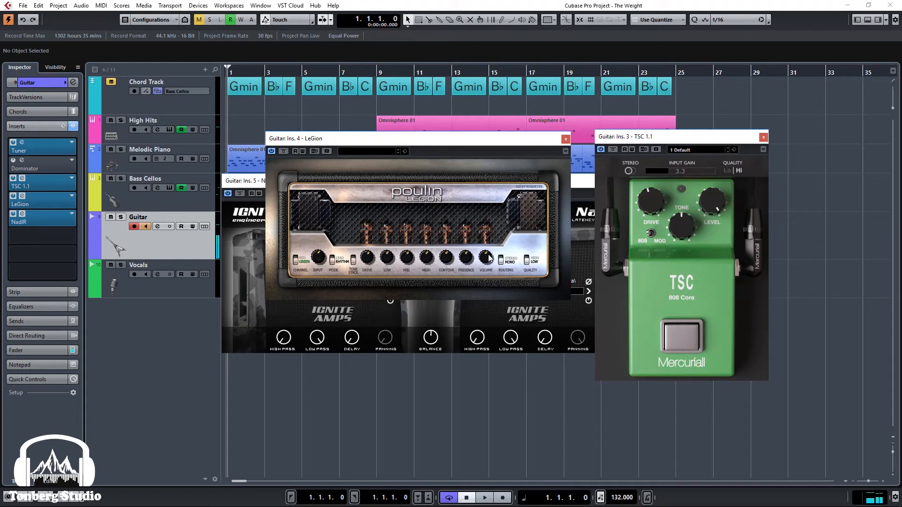